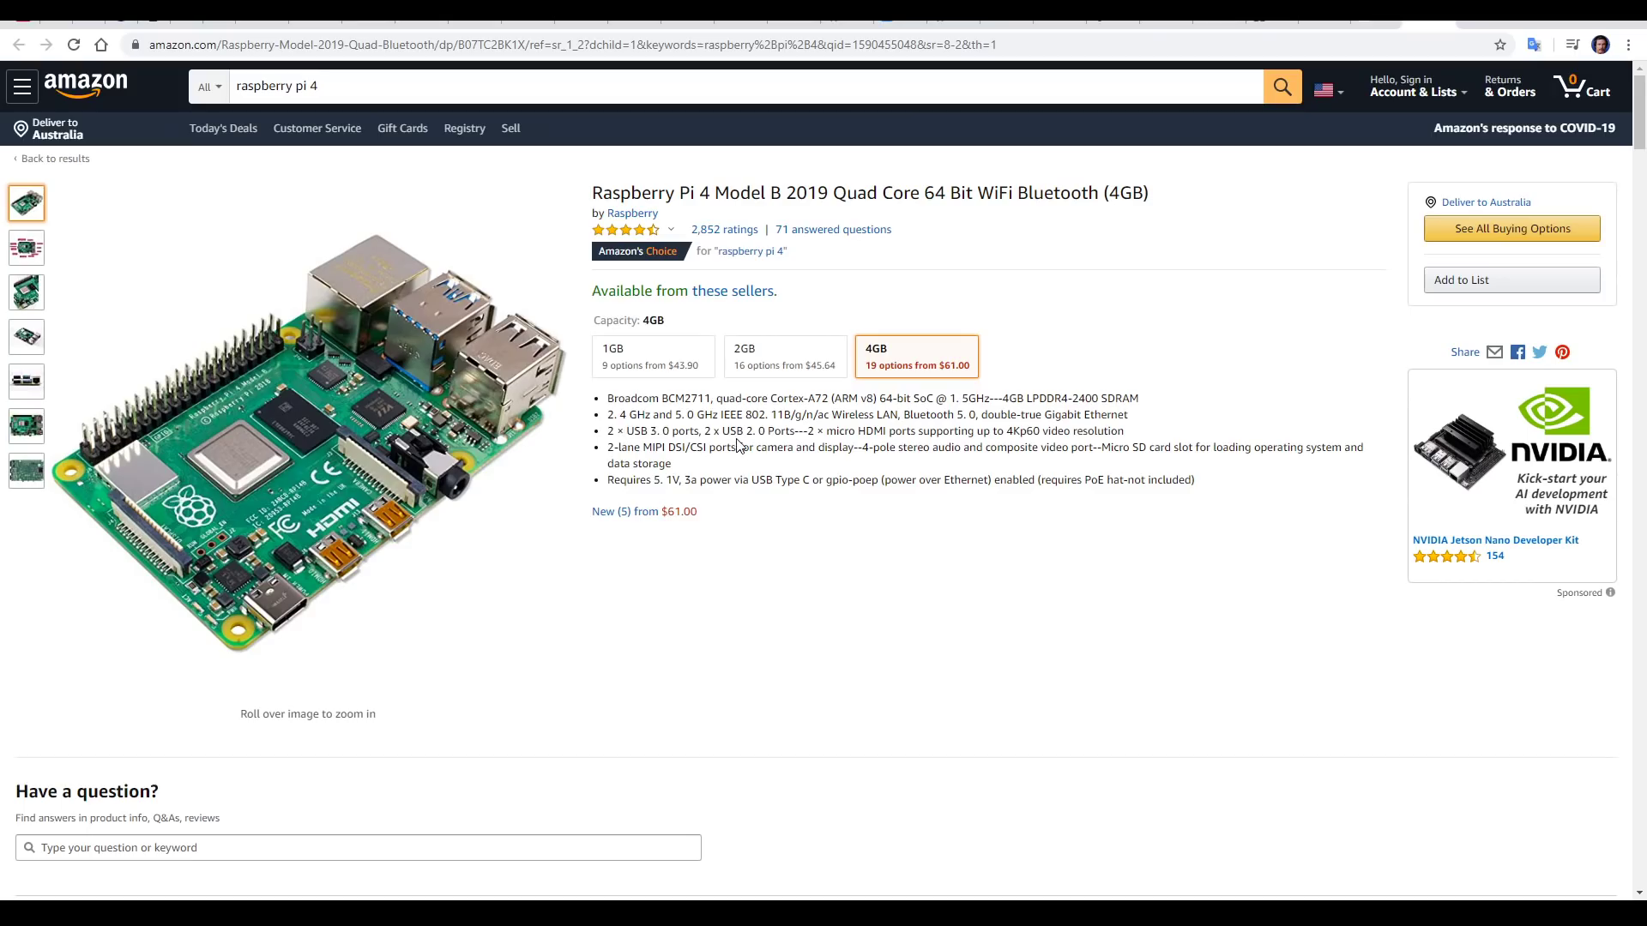
# - Switch the Raspberry Pi 4 Amazon listing to the 1GB version
pyautogui.click(701, 371)
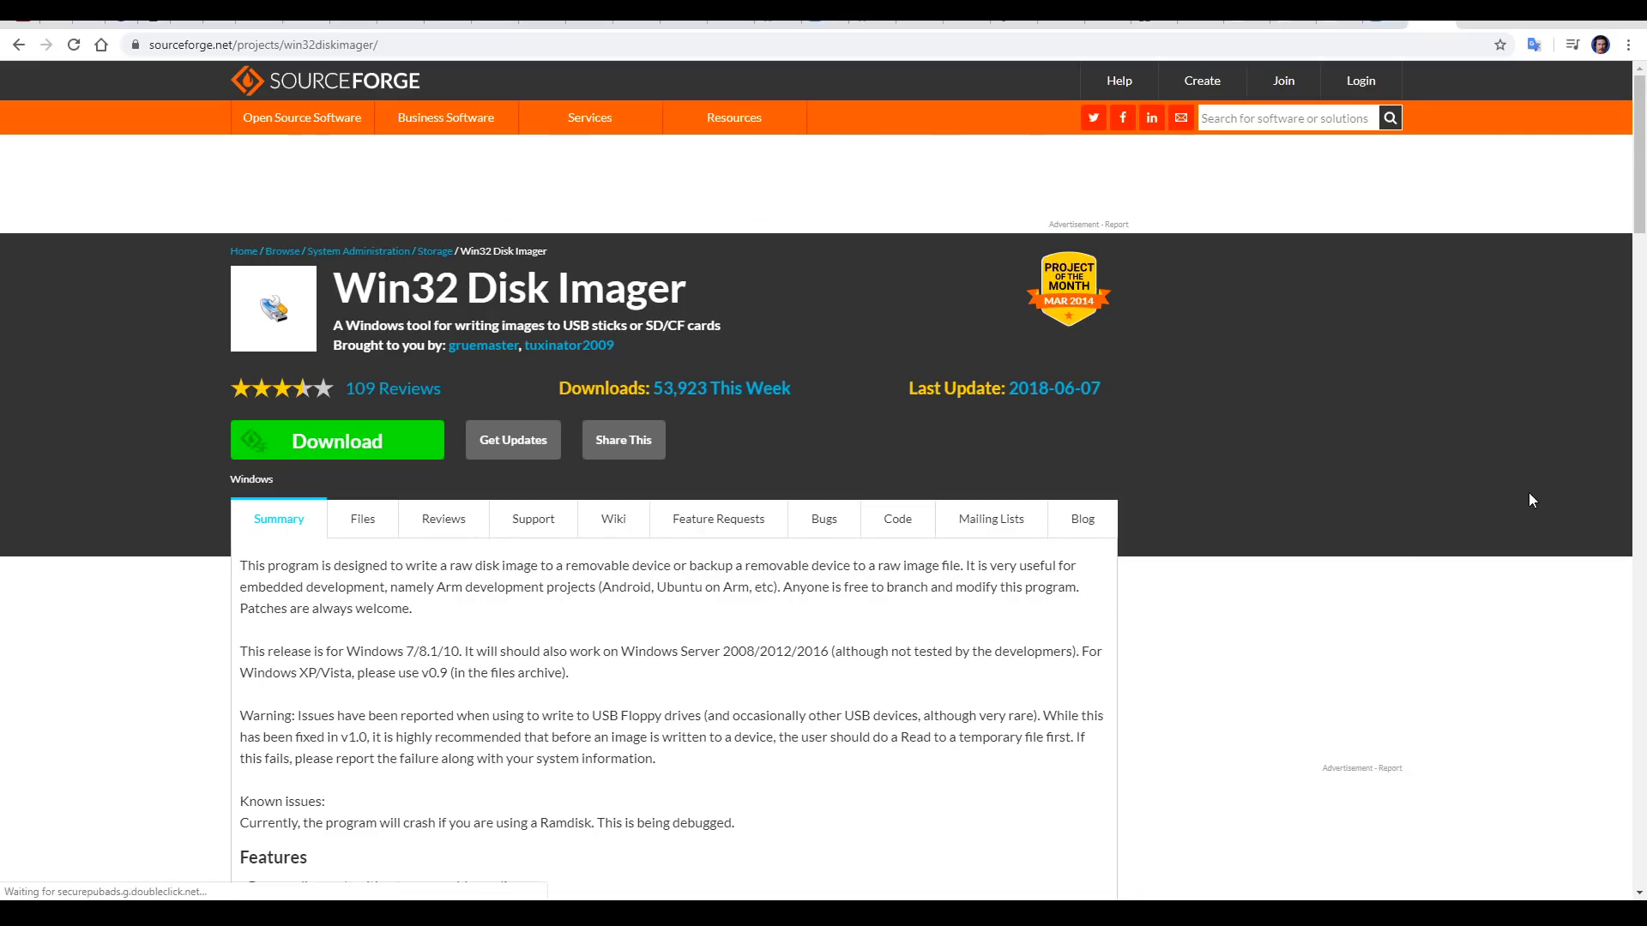
# - Go to OctoPrint's download and setup page on octoprint.org and scroll down through it
pyautogui.hotkey('ctrl', 'shift', 'Tab')
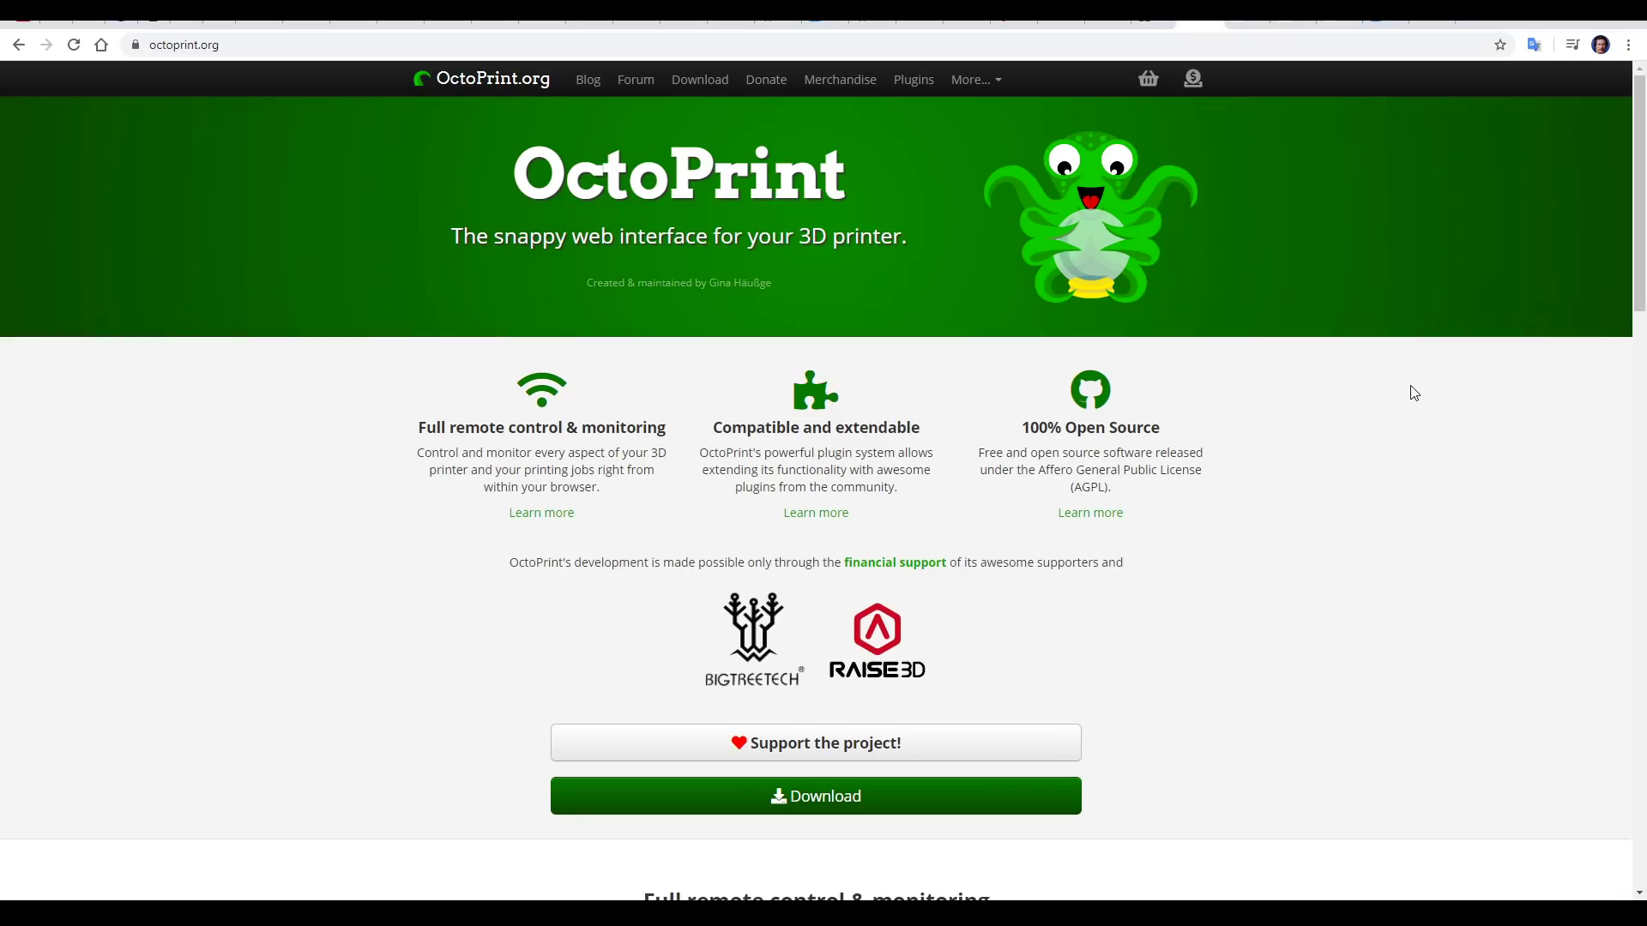
pyautogui.click(850, 800)
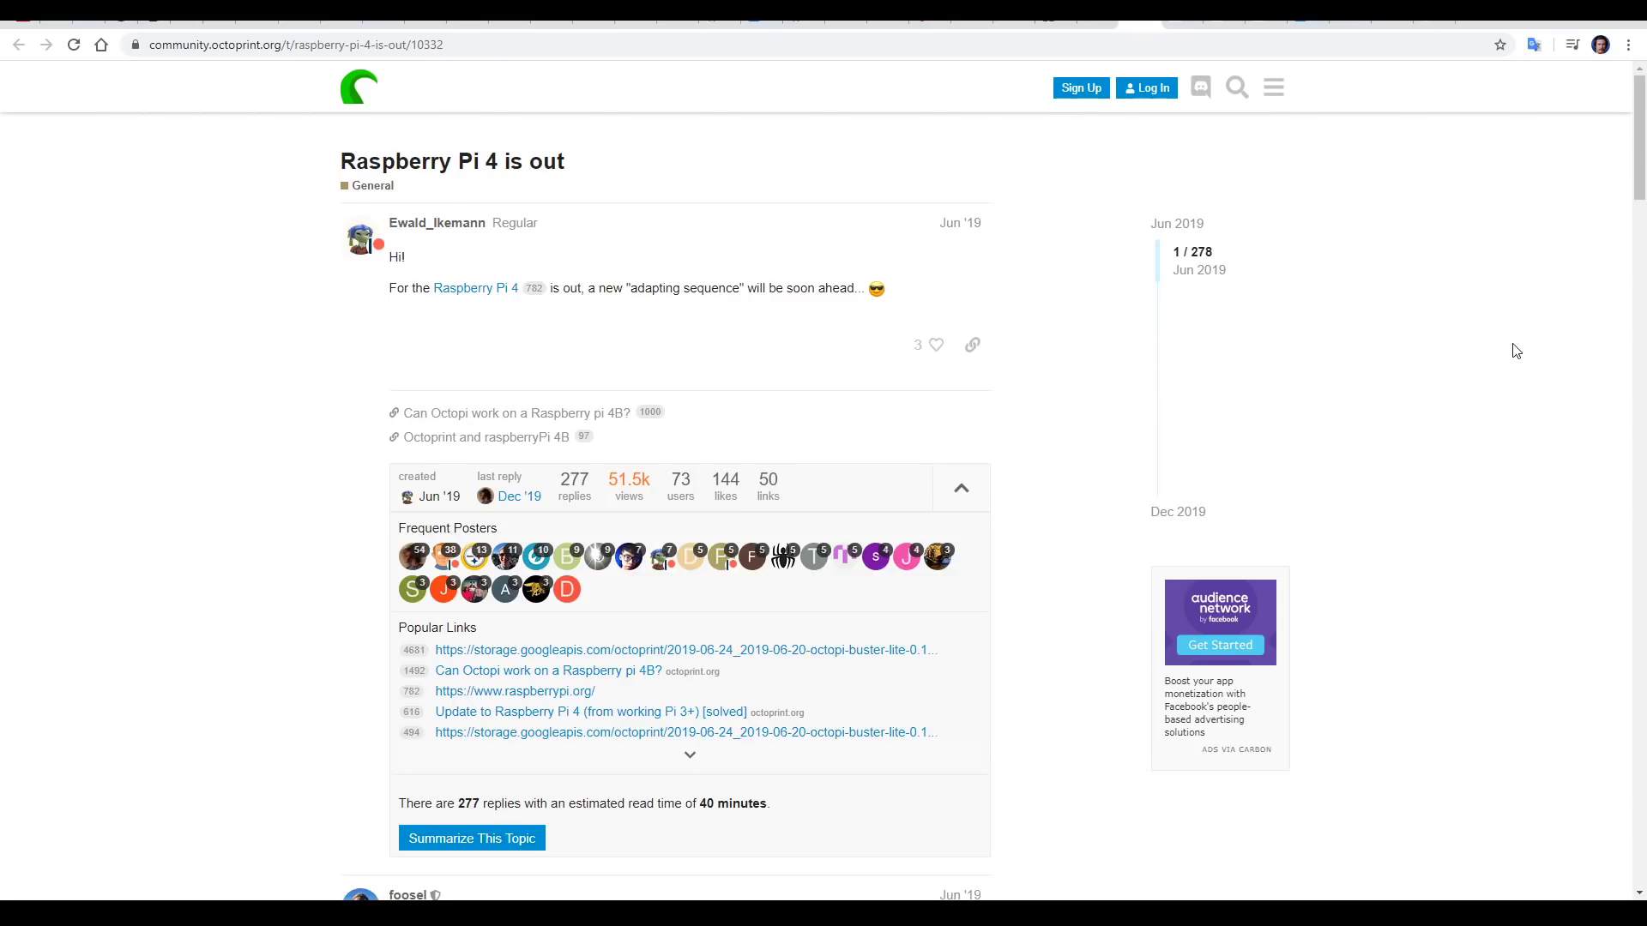
pyautogui.scroll(-6, 1609, 371)
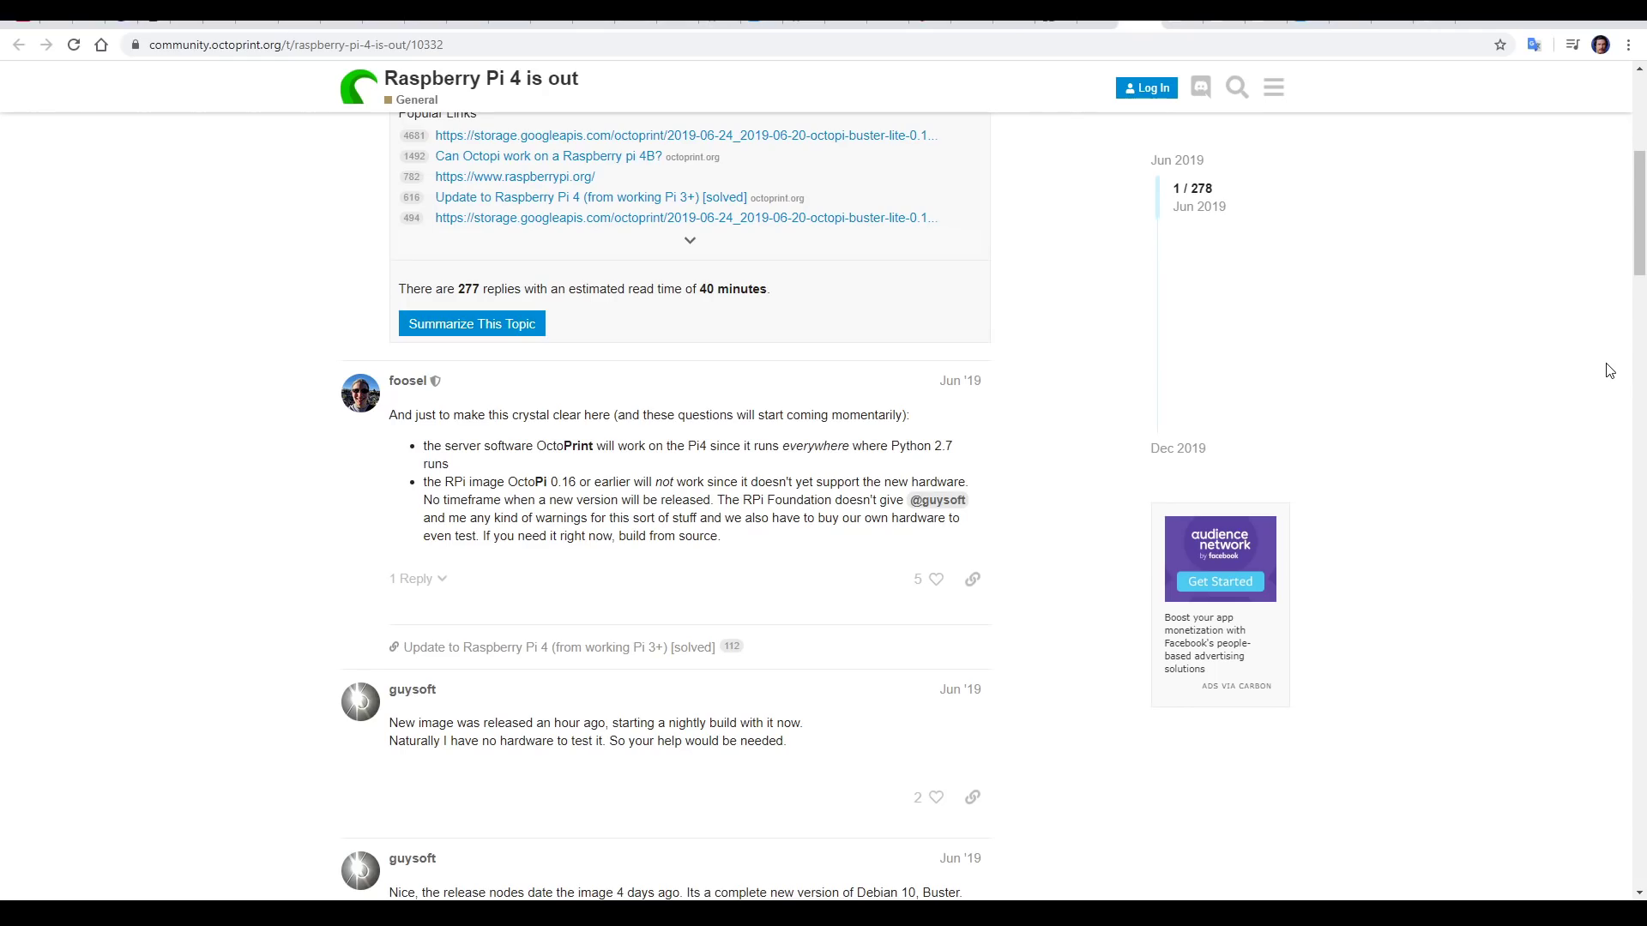
pyautogui.scroll(-15, 1609, 370)
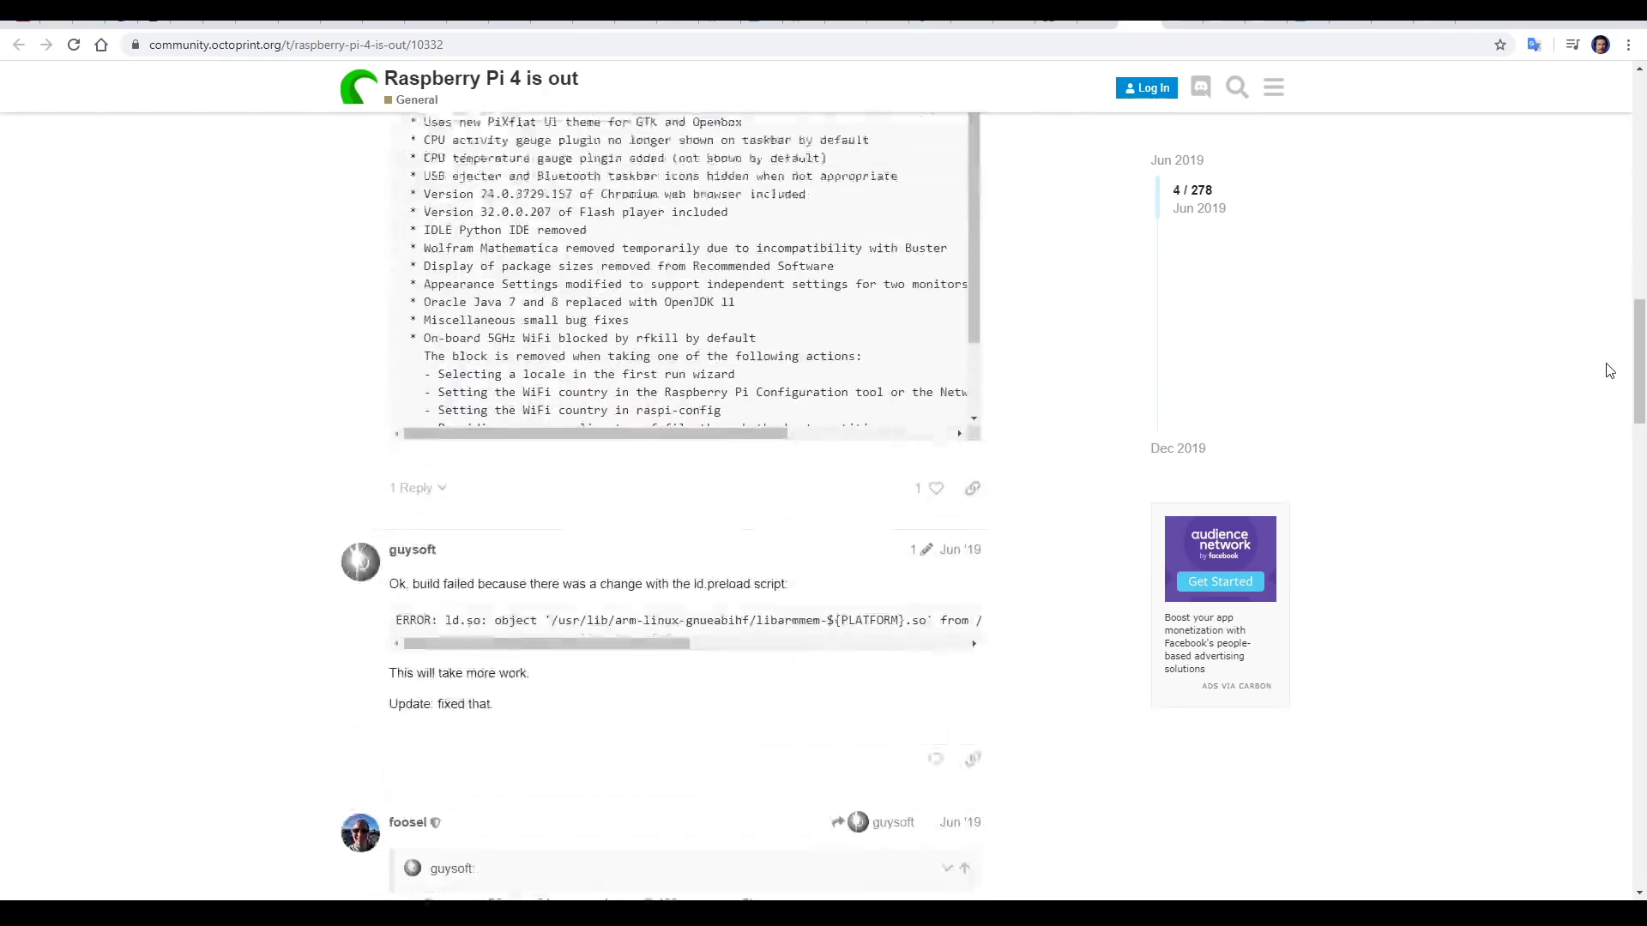
pyautogui.scroll(-6, 1609, 370)
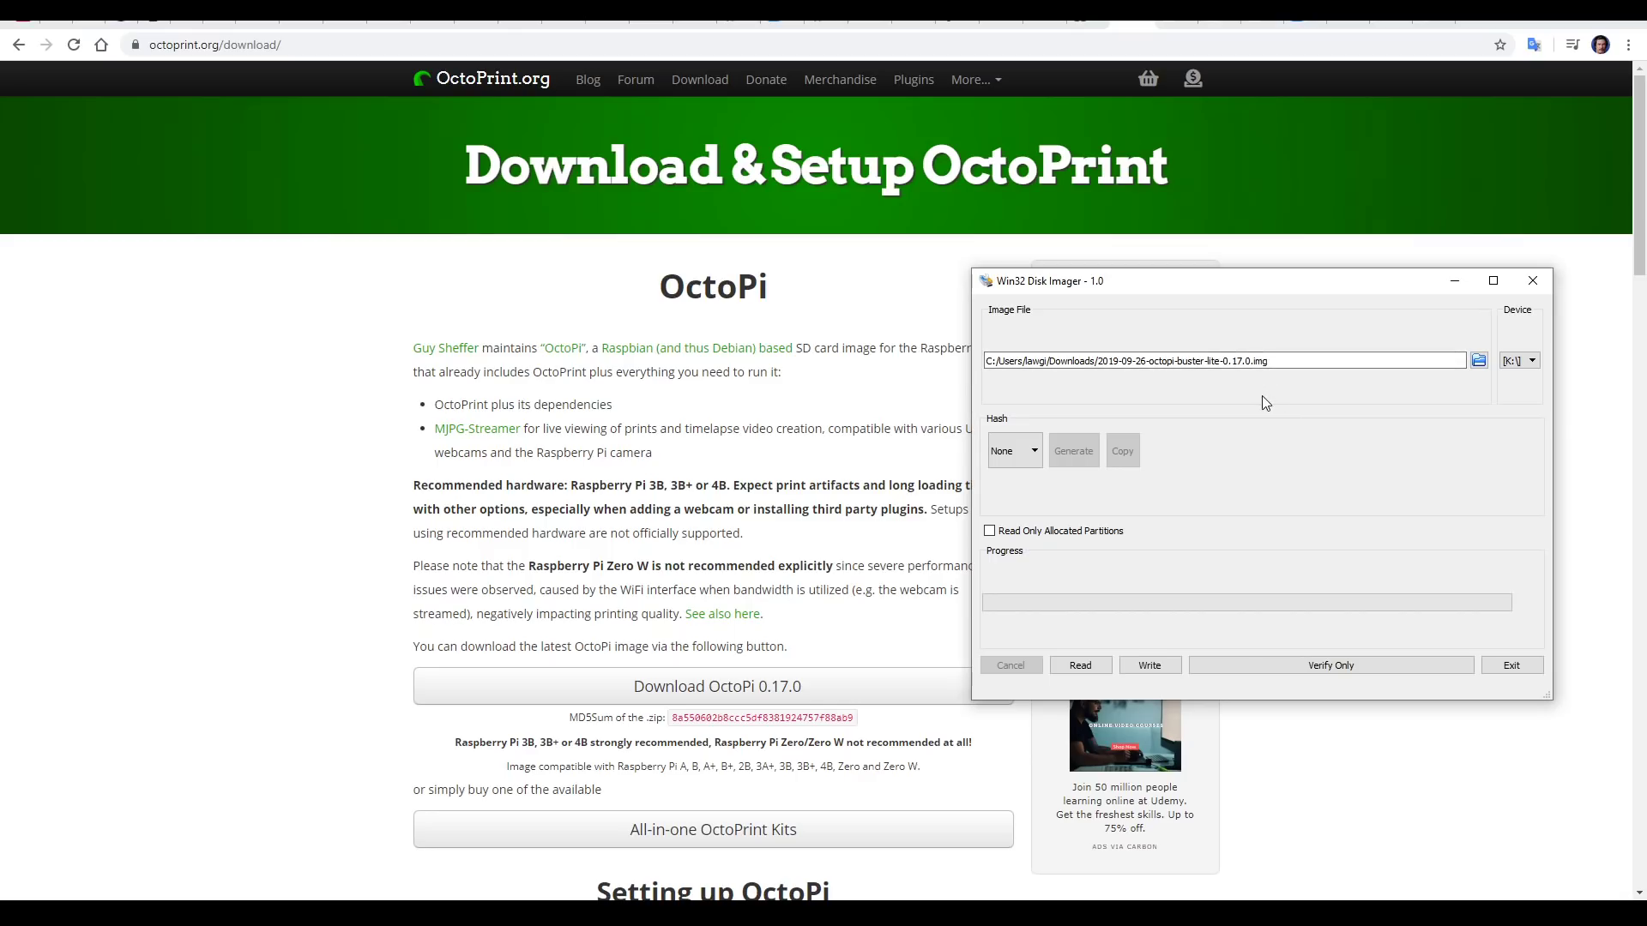
# - Write the OctoPi buster lite 0.17.0 image to drive K: and confirm the overwrite
pyautogui.click(1530, 364)
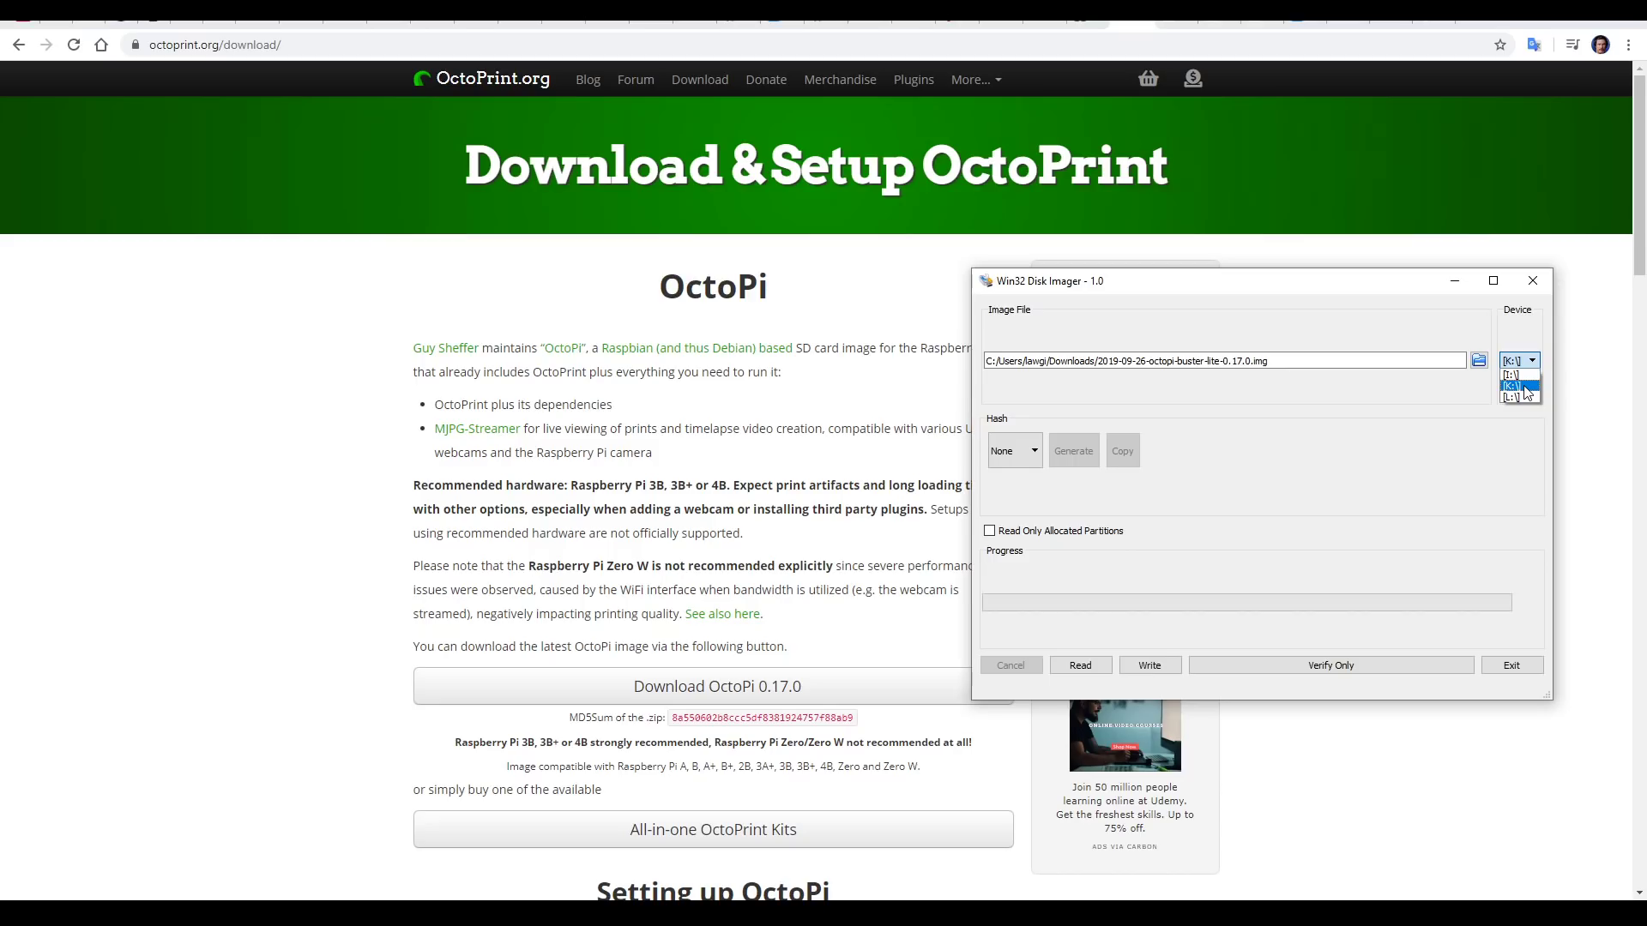
pyautogui.click(1524, 388)
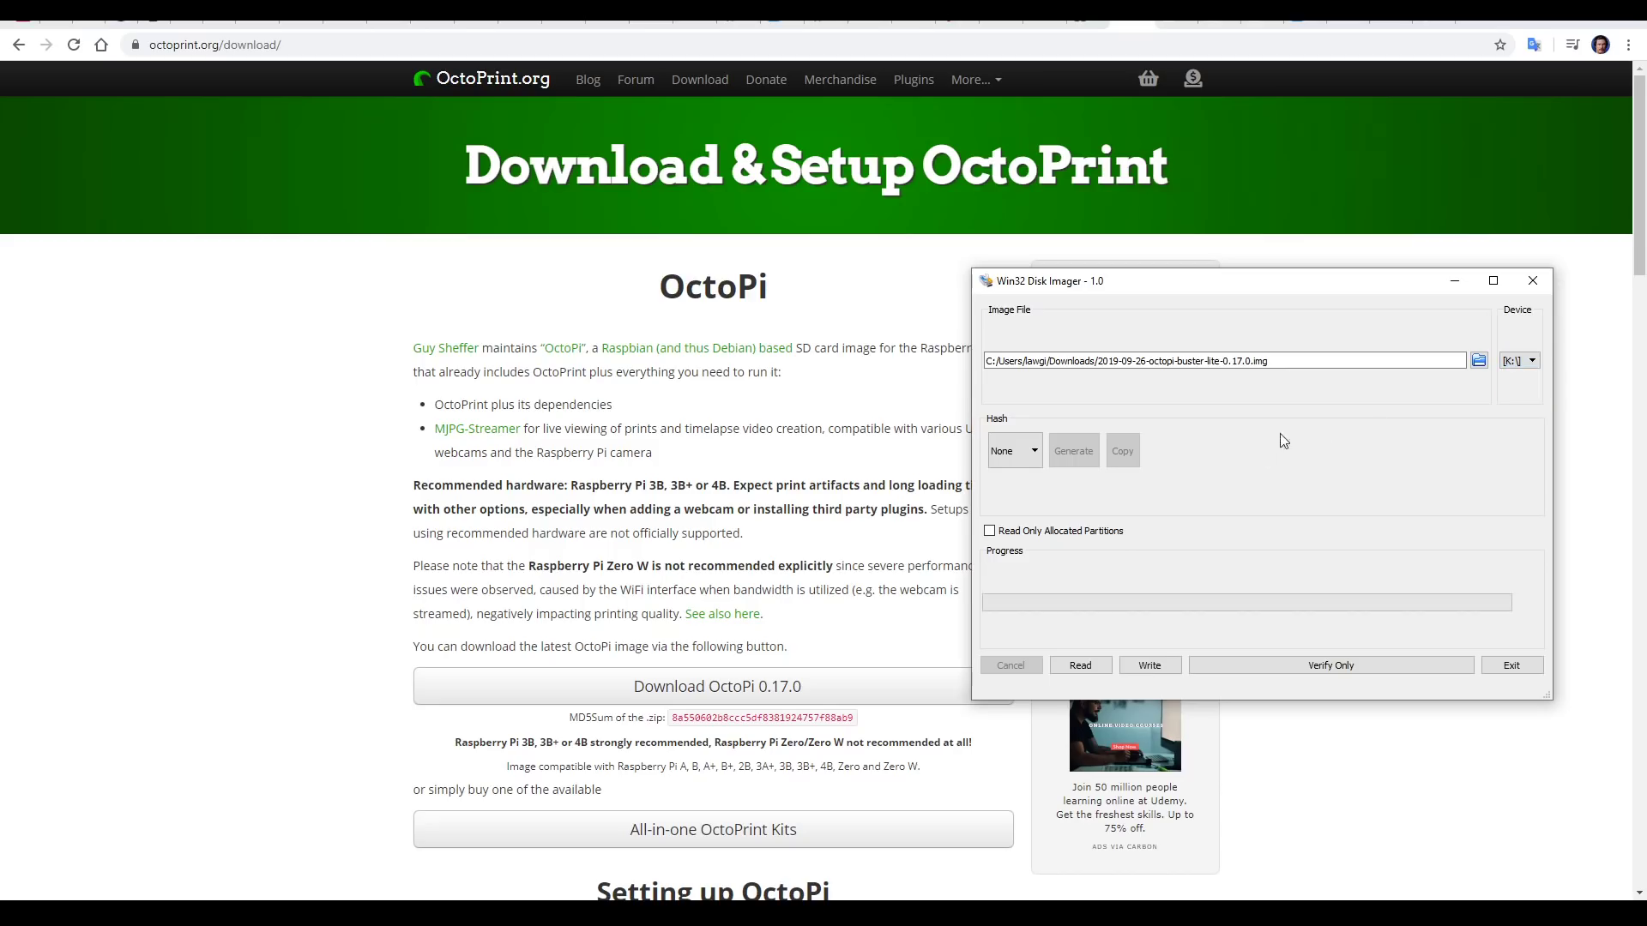
pyautogui.click(1152, 666)
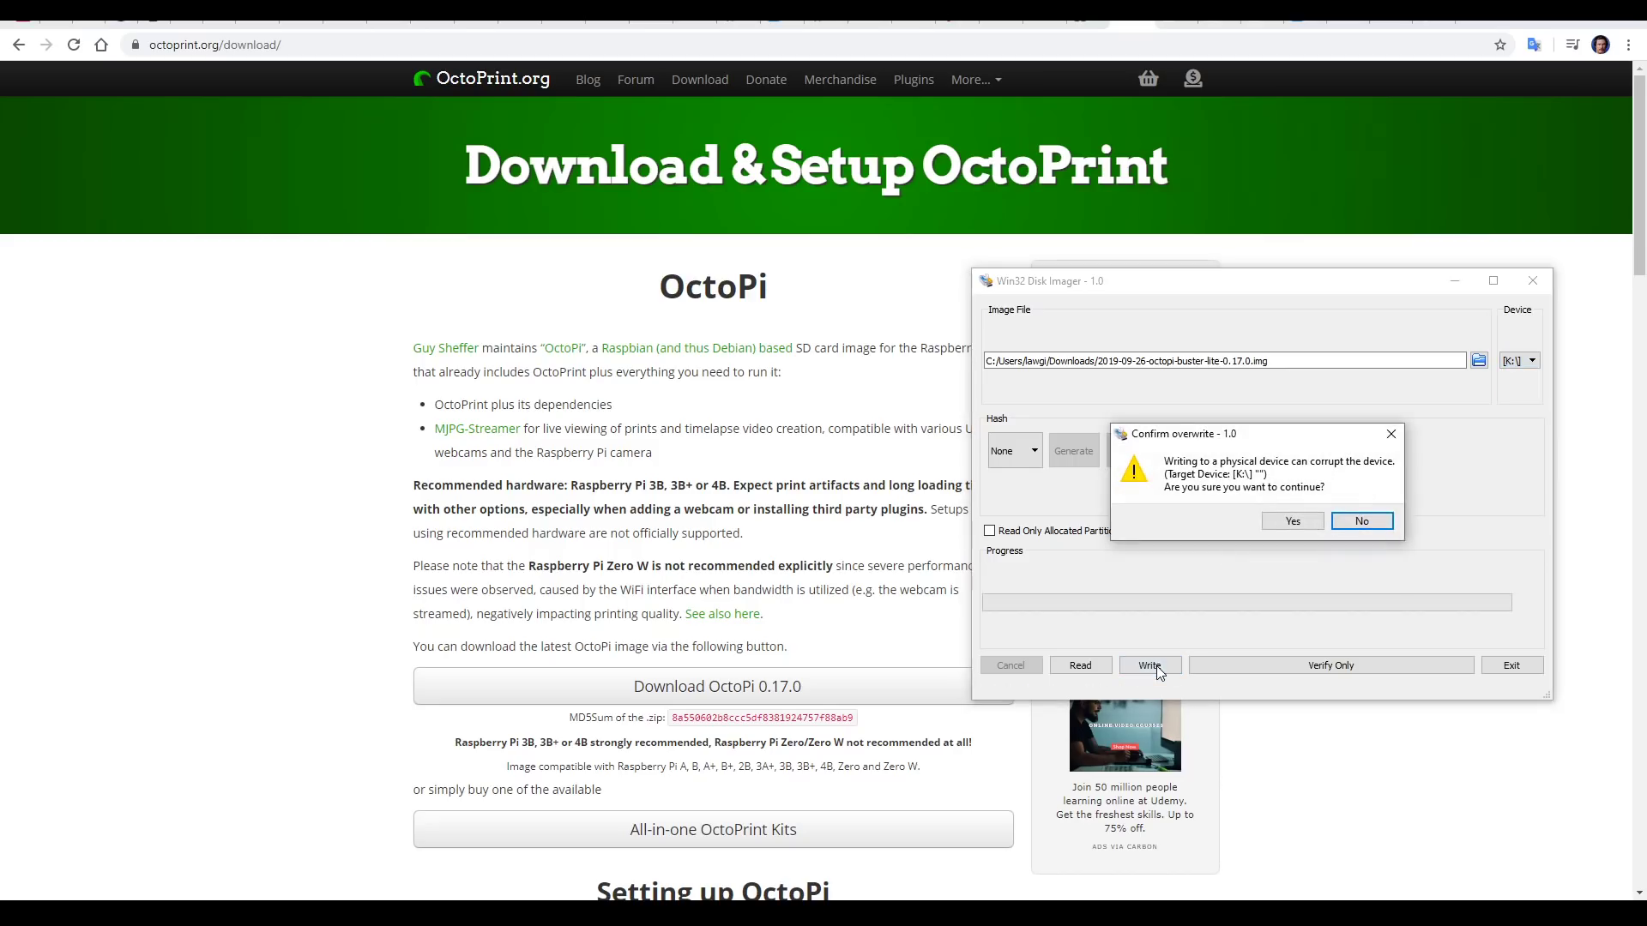
pyautogui.click(1292, 521)
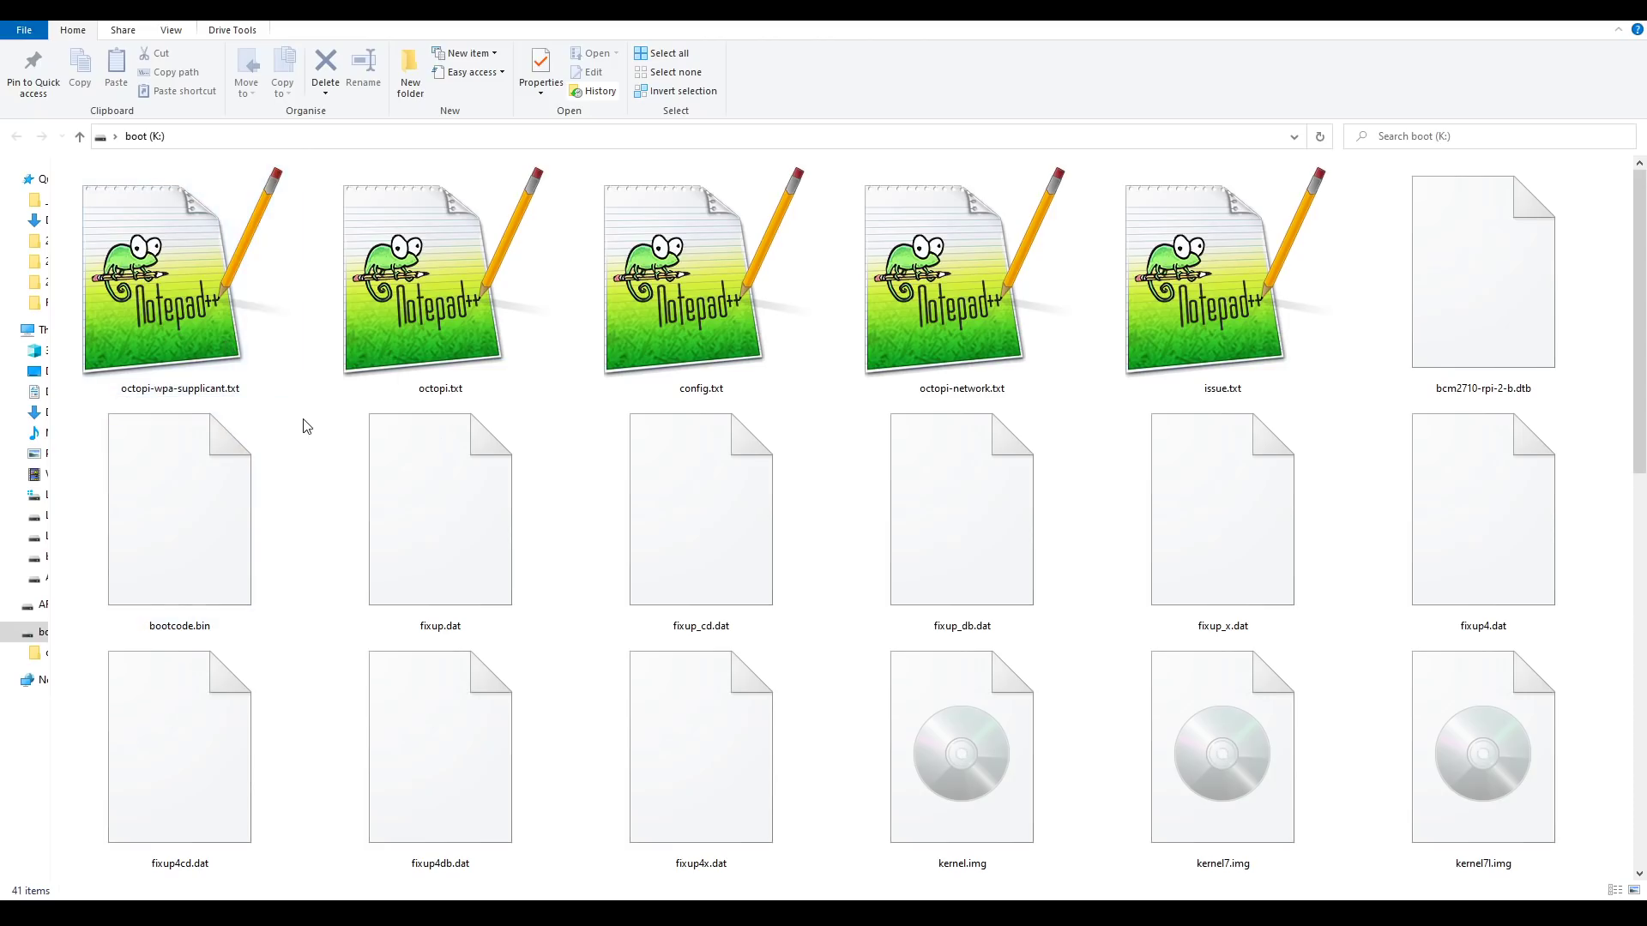
# - Open octopi-wpa-supplicant.txt and octopi.txt from the boot (K:) drive in Notepad++
pyautogui.doubleClick(181, 274)
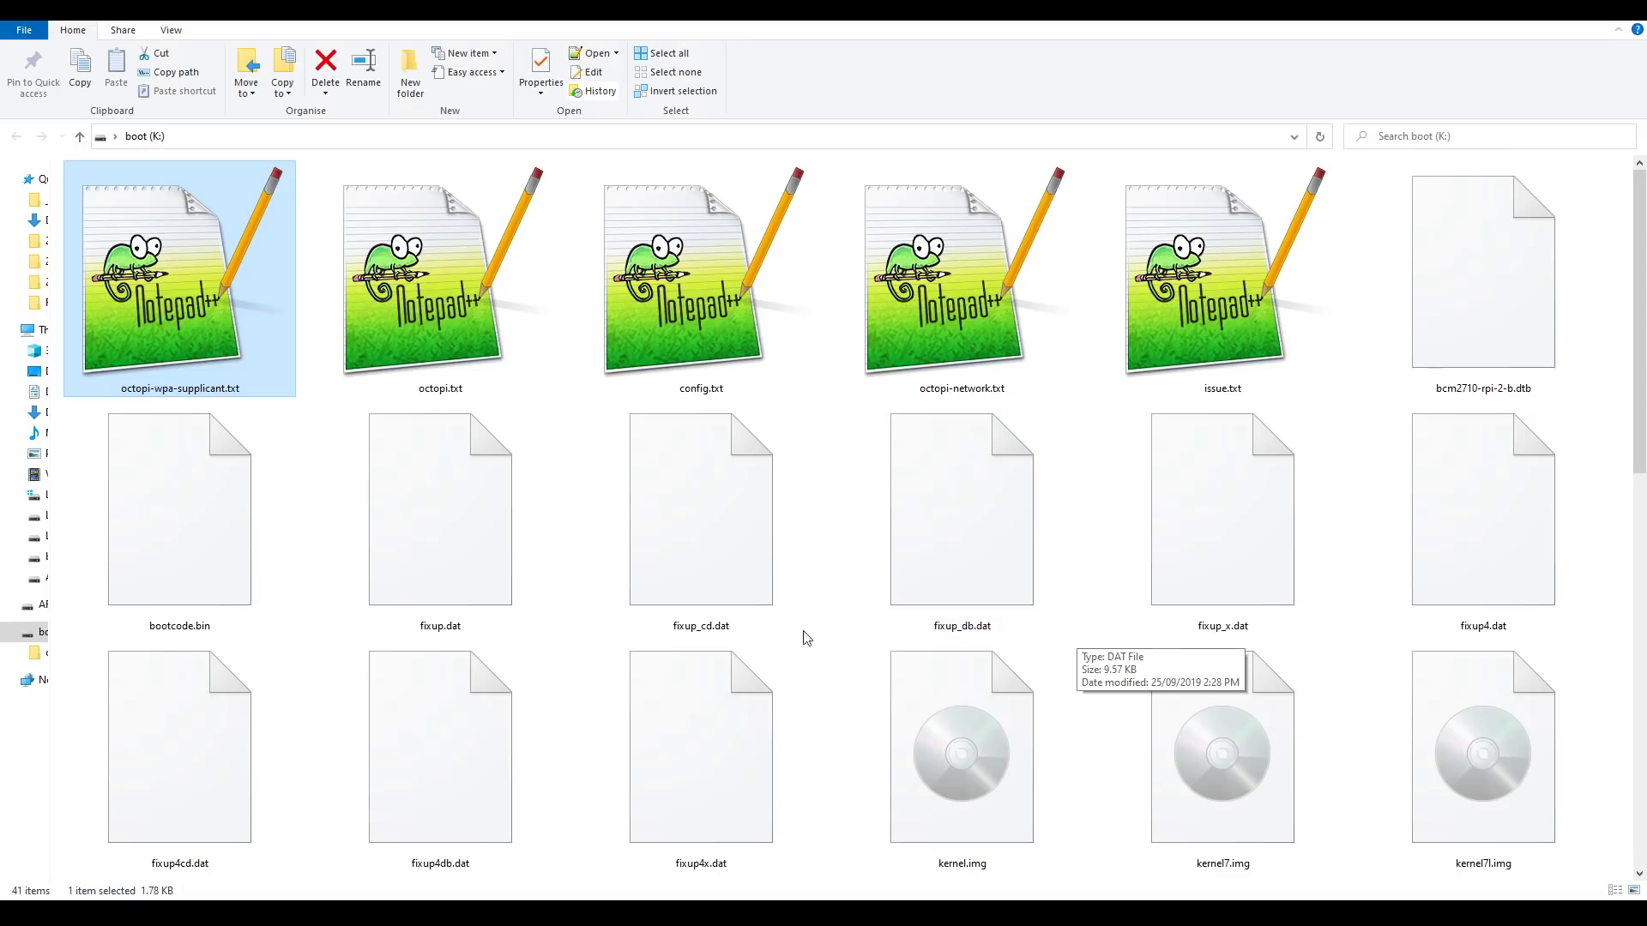
pyautogui.doubleClick(466, 400)
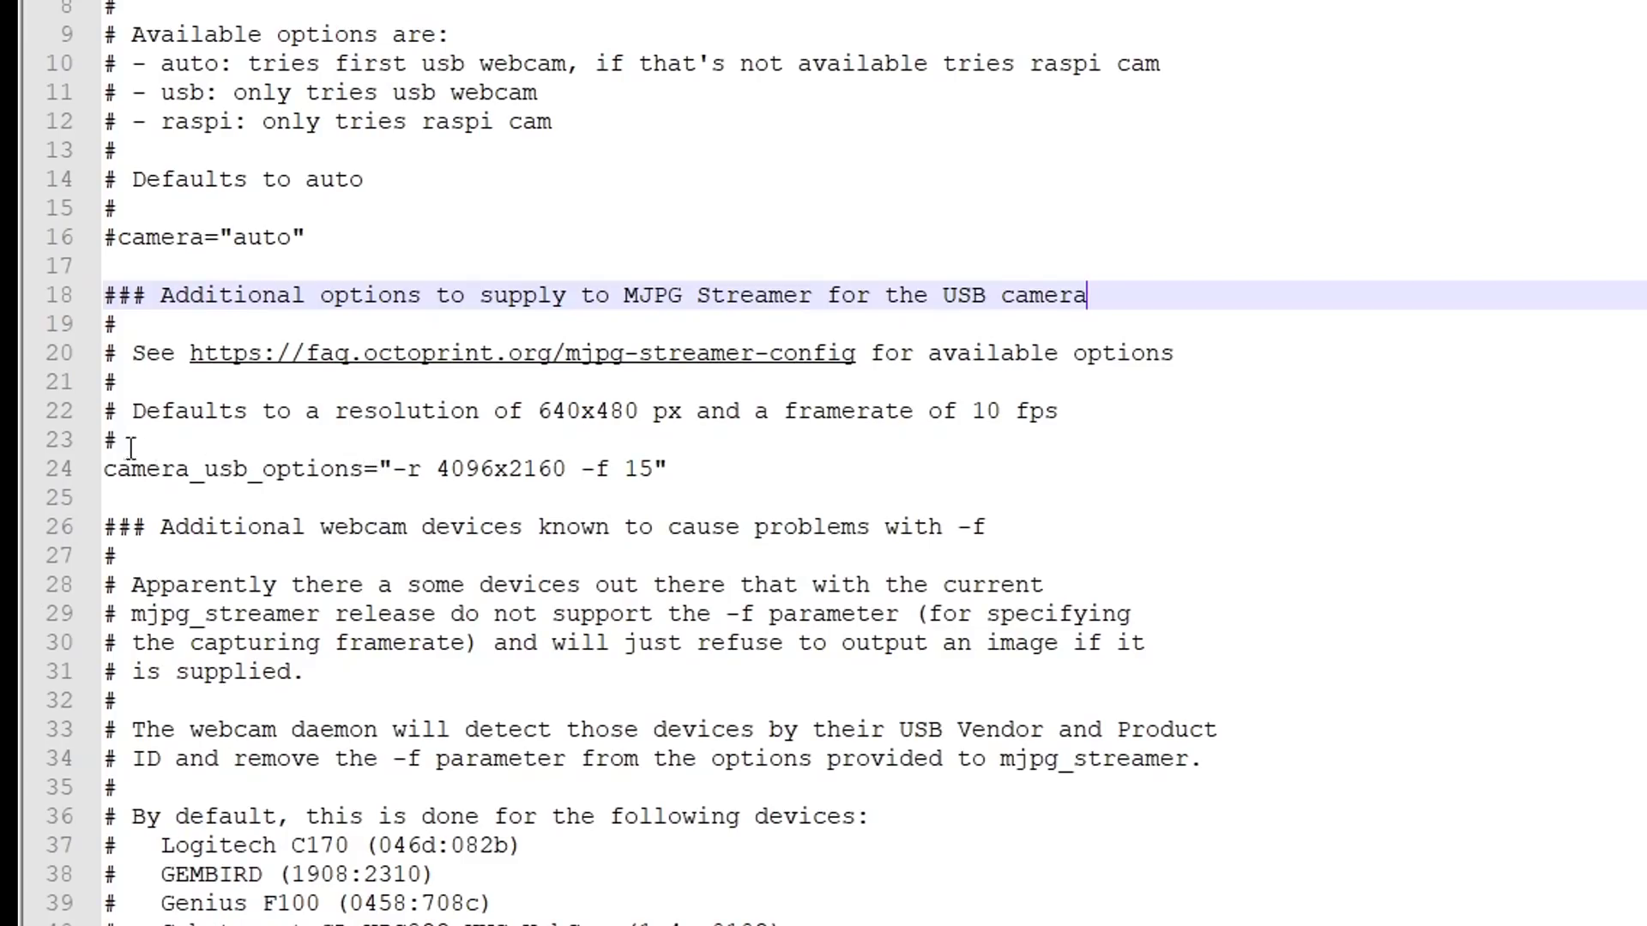
# - Check the camera_usb_options line (-r 4096x2160 -f 15) and follow the faq.octoprint.org mjpg-streamer link
pyautogui.click(64, 468)
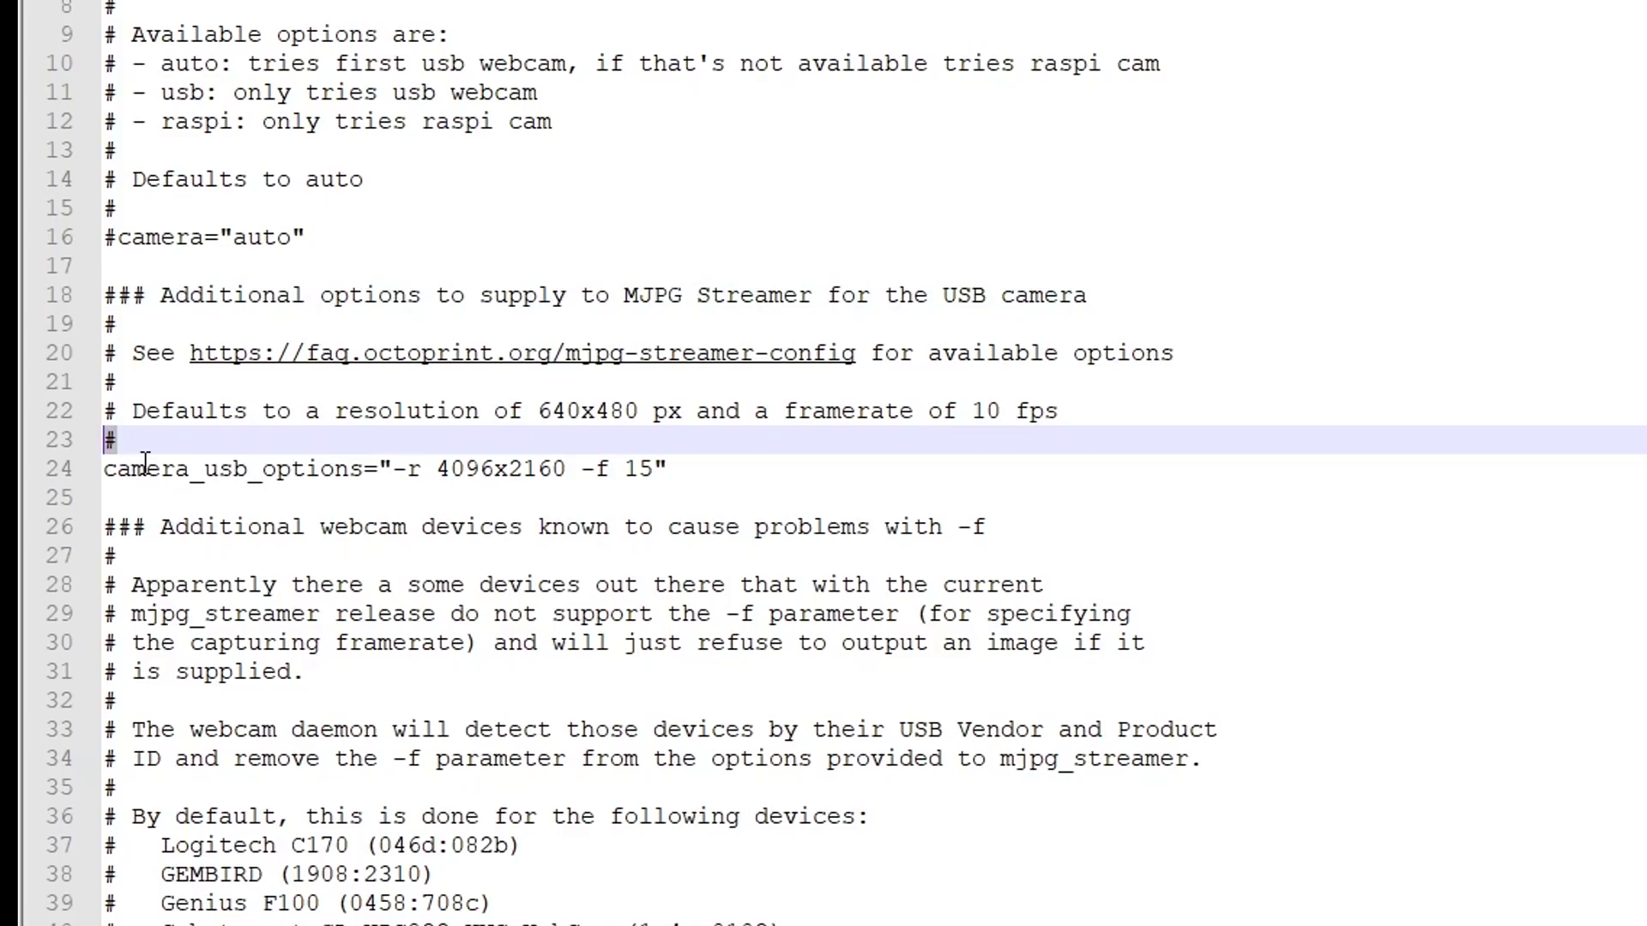
pyautogui.press('Down')
pyautogui.press('End')
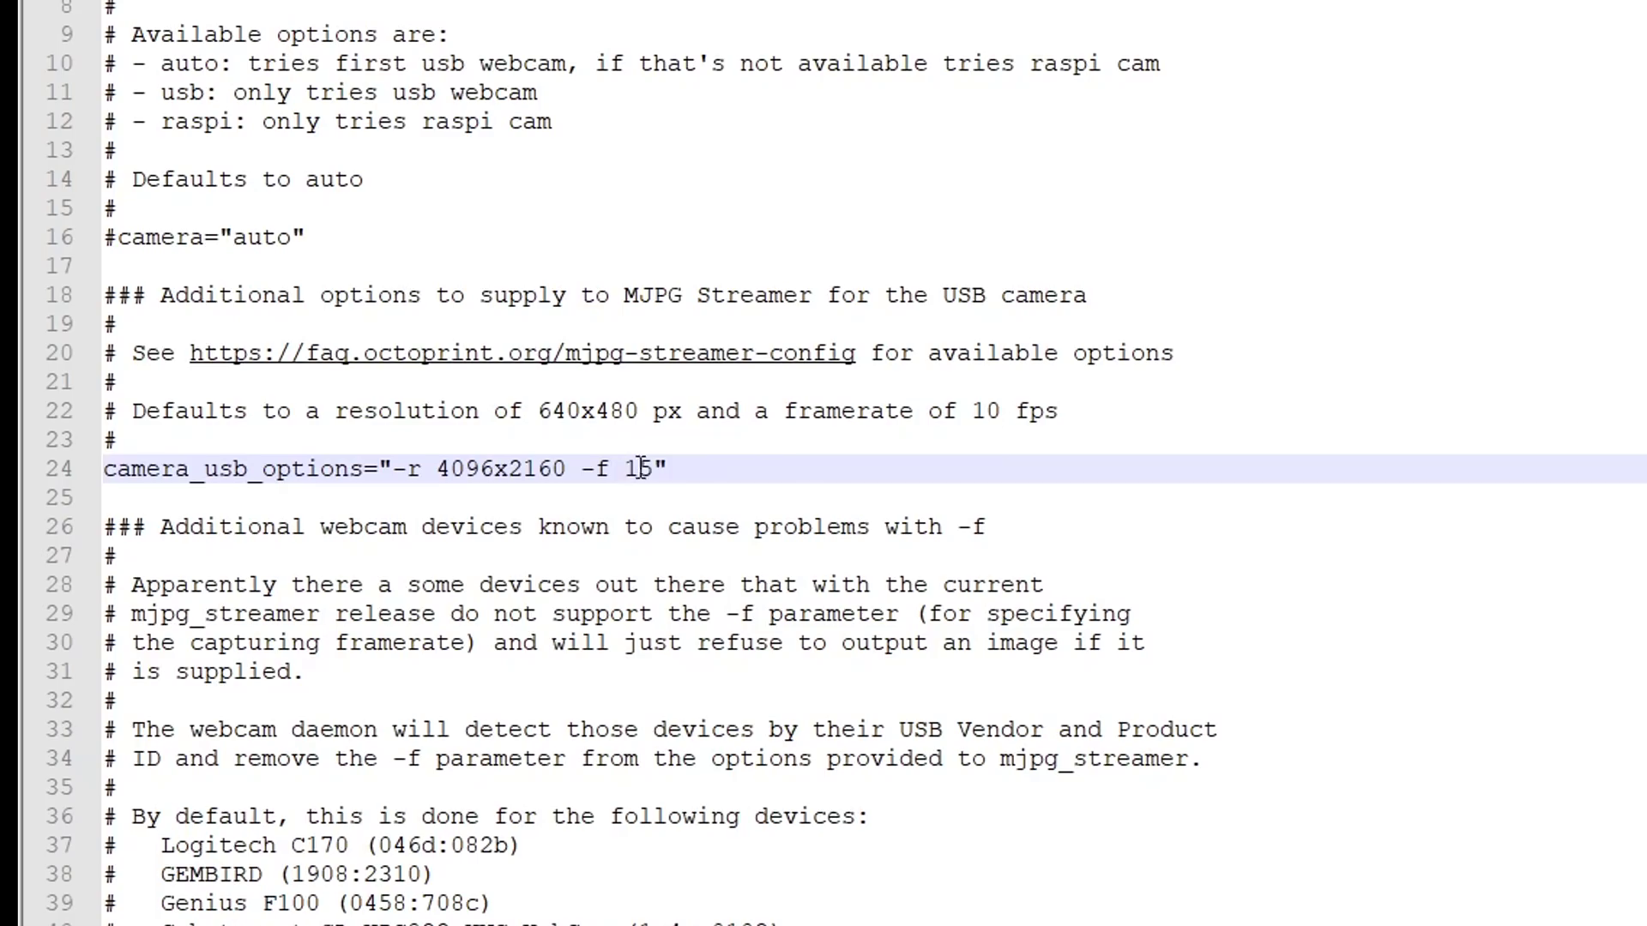
pyautogui.doubleClick(732, 355)
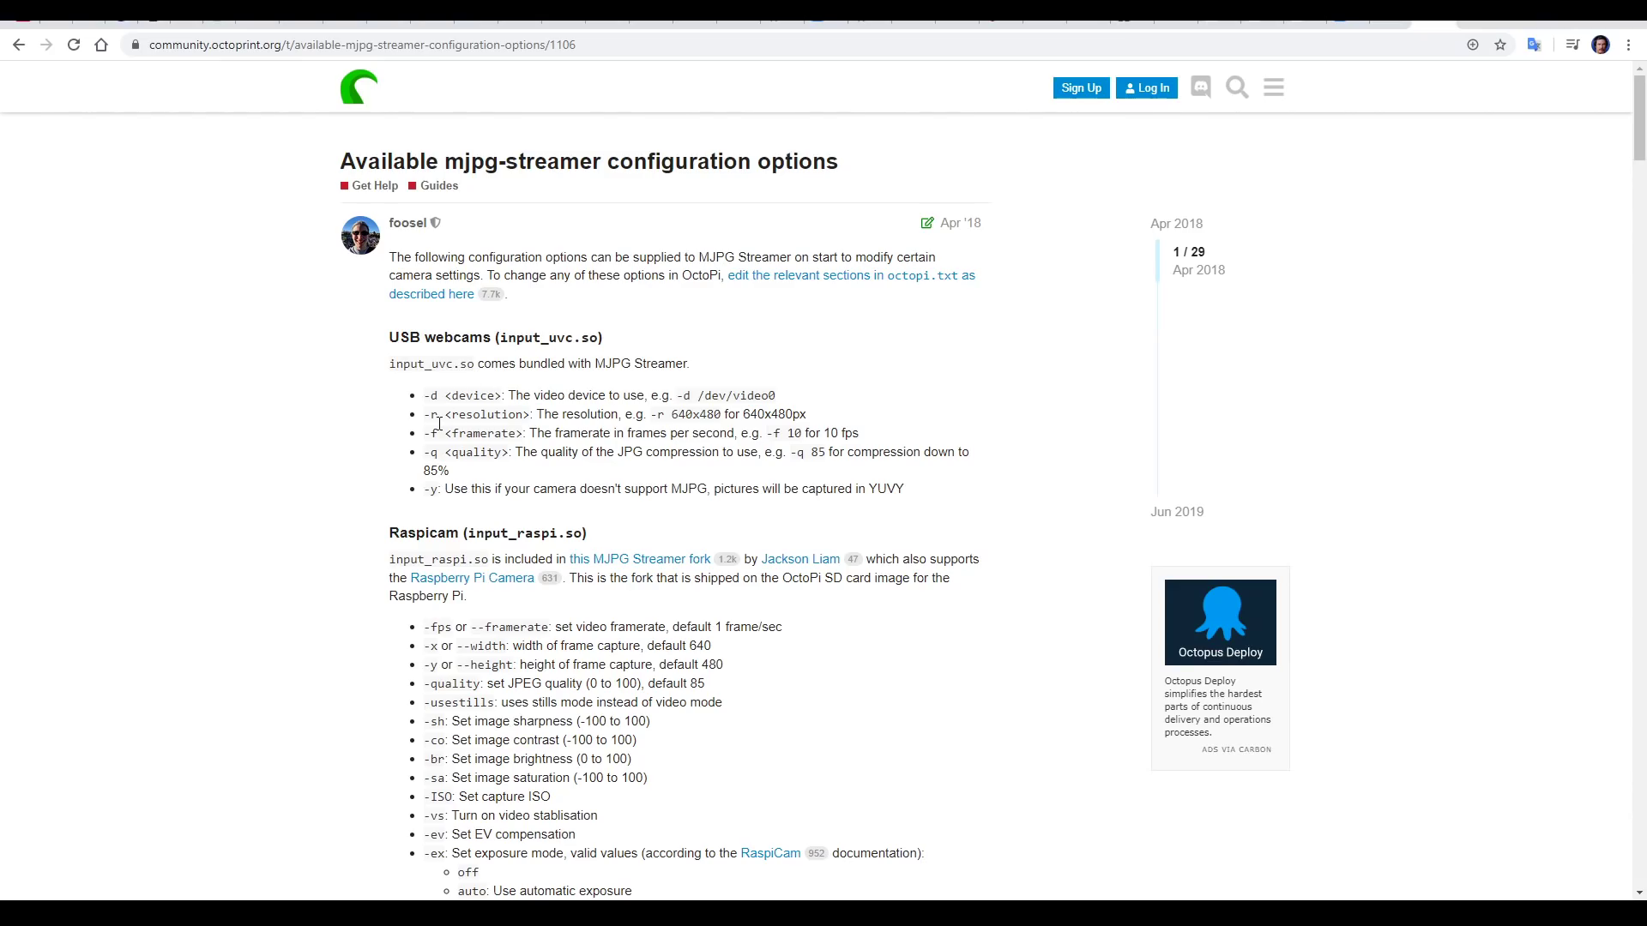
# - Skim the mjpg-streamer configuration options page, then return to octopi.txt in Notepad++
pyautogui.scroll(-7, 801, 558)
pyautogui.scroll(3, 801, 515)
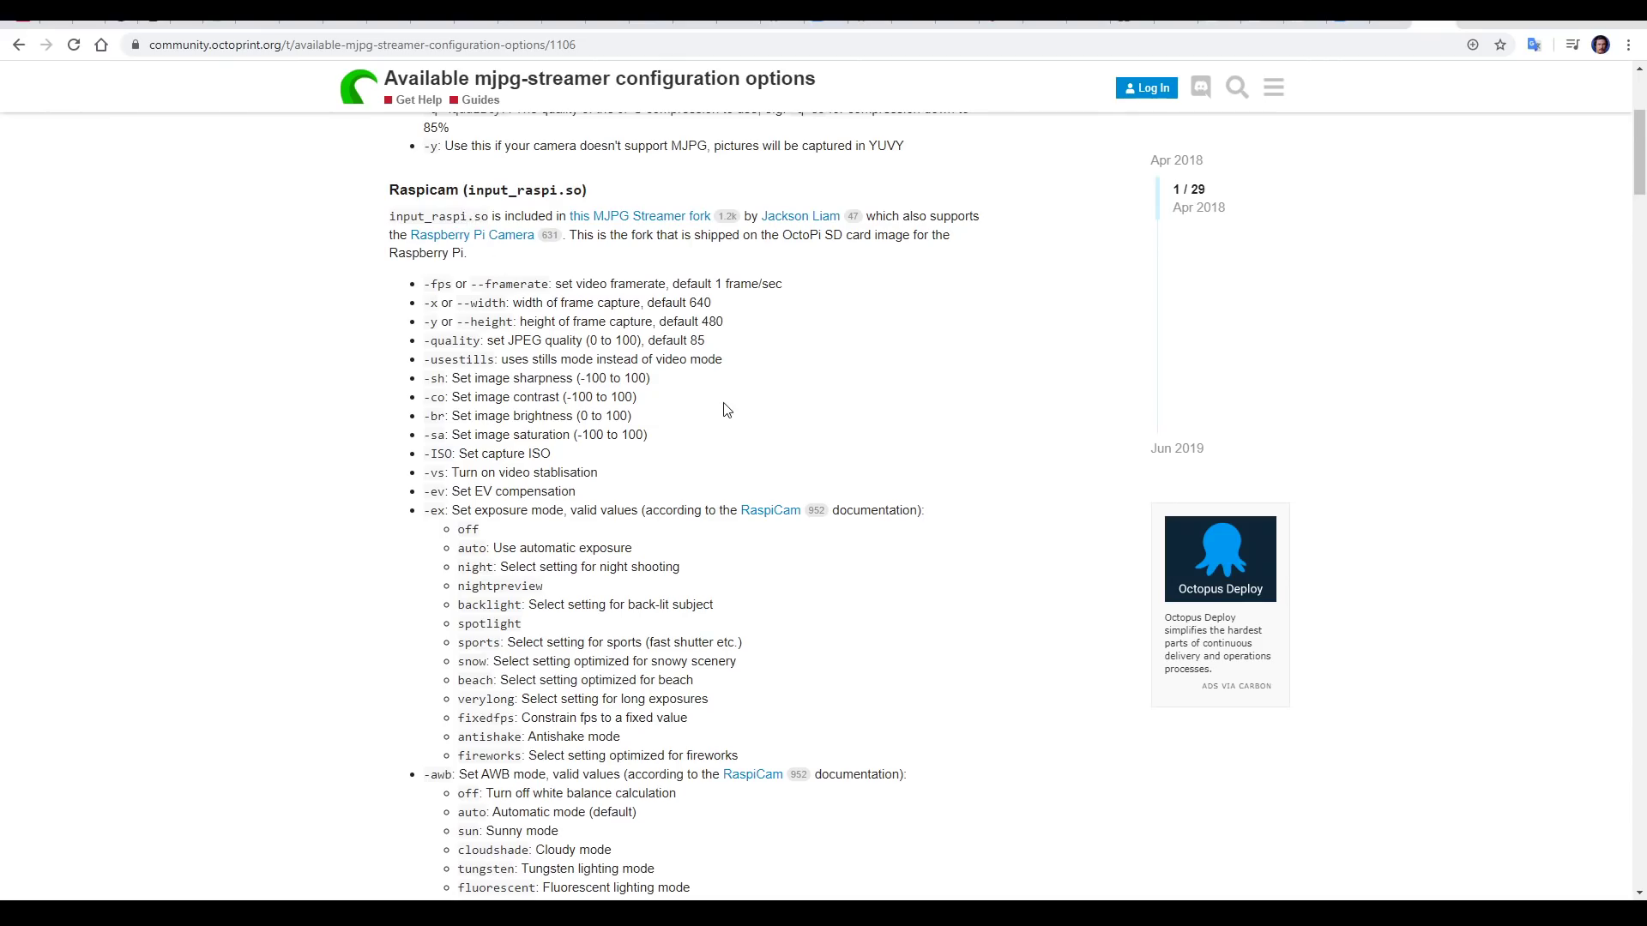
pyautogui.hotkey('alt', 'Tab')
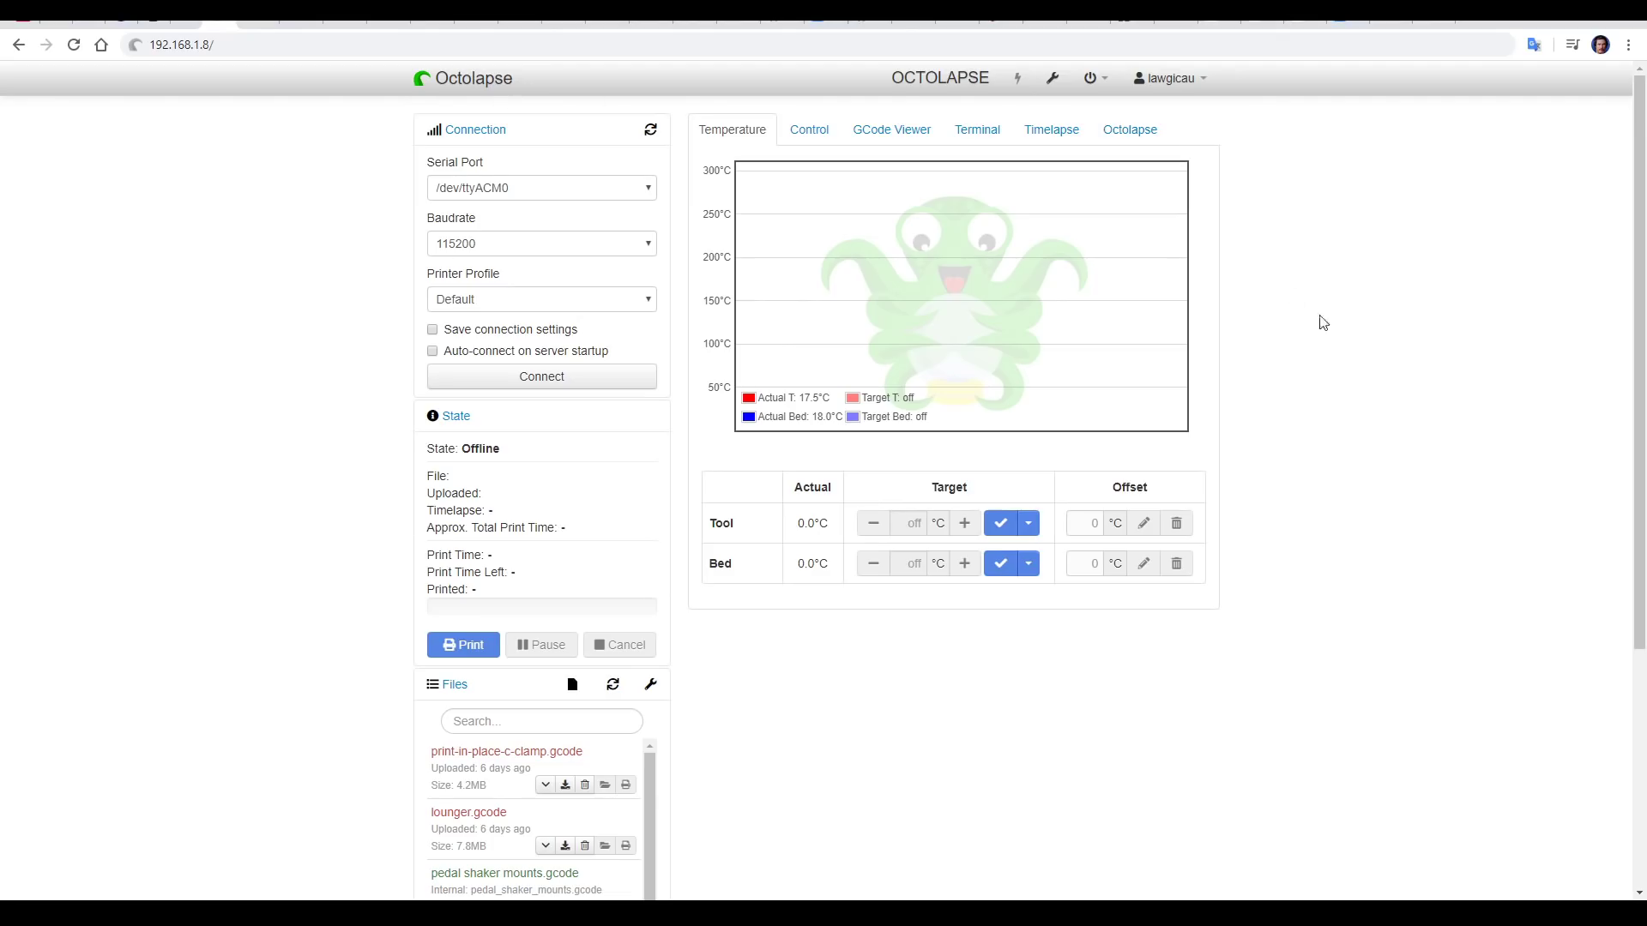
# - View the printer webcam feed on OctoPrint's Control tab and try connecting to the printer
pyautogui.click(815, 130)
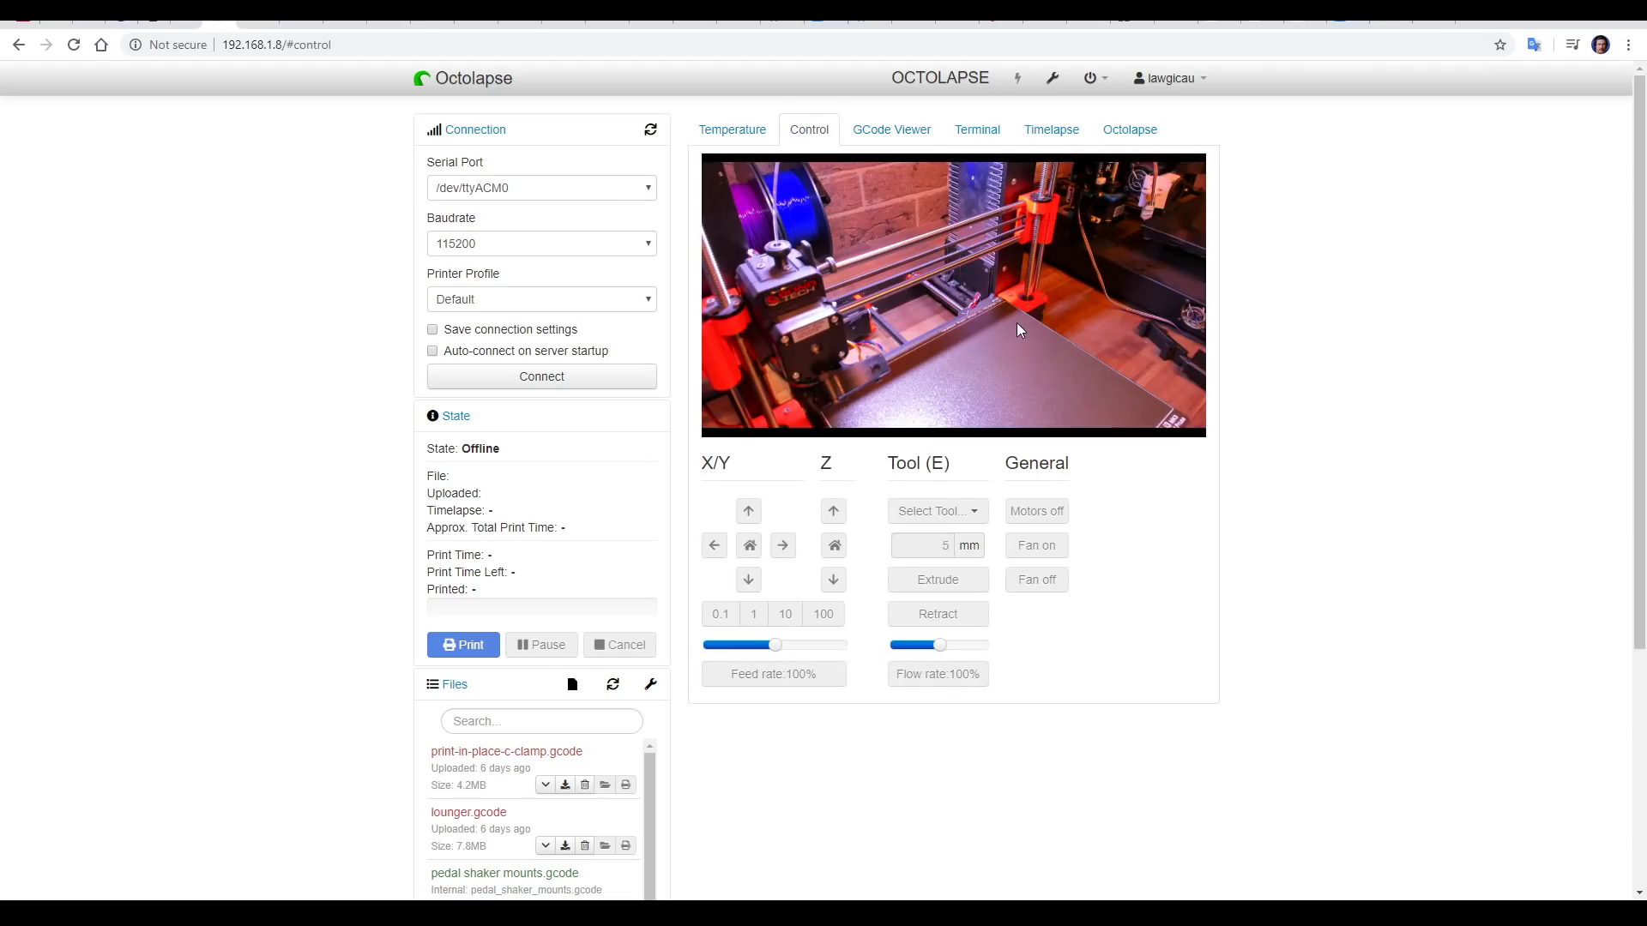
pyautogui.click(546, 379)
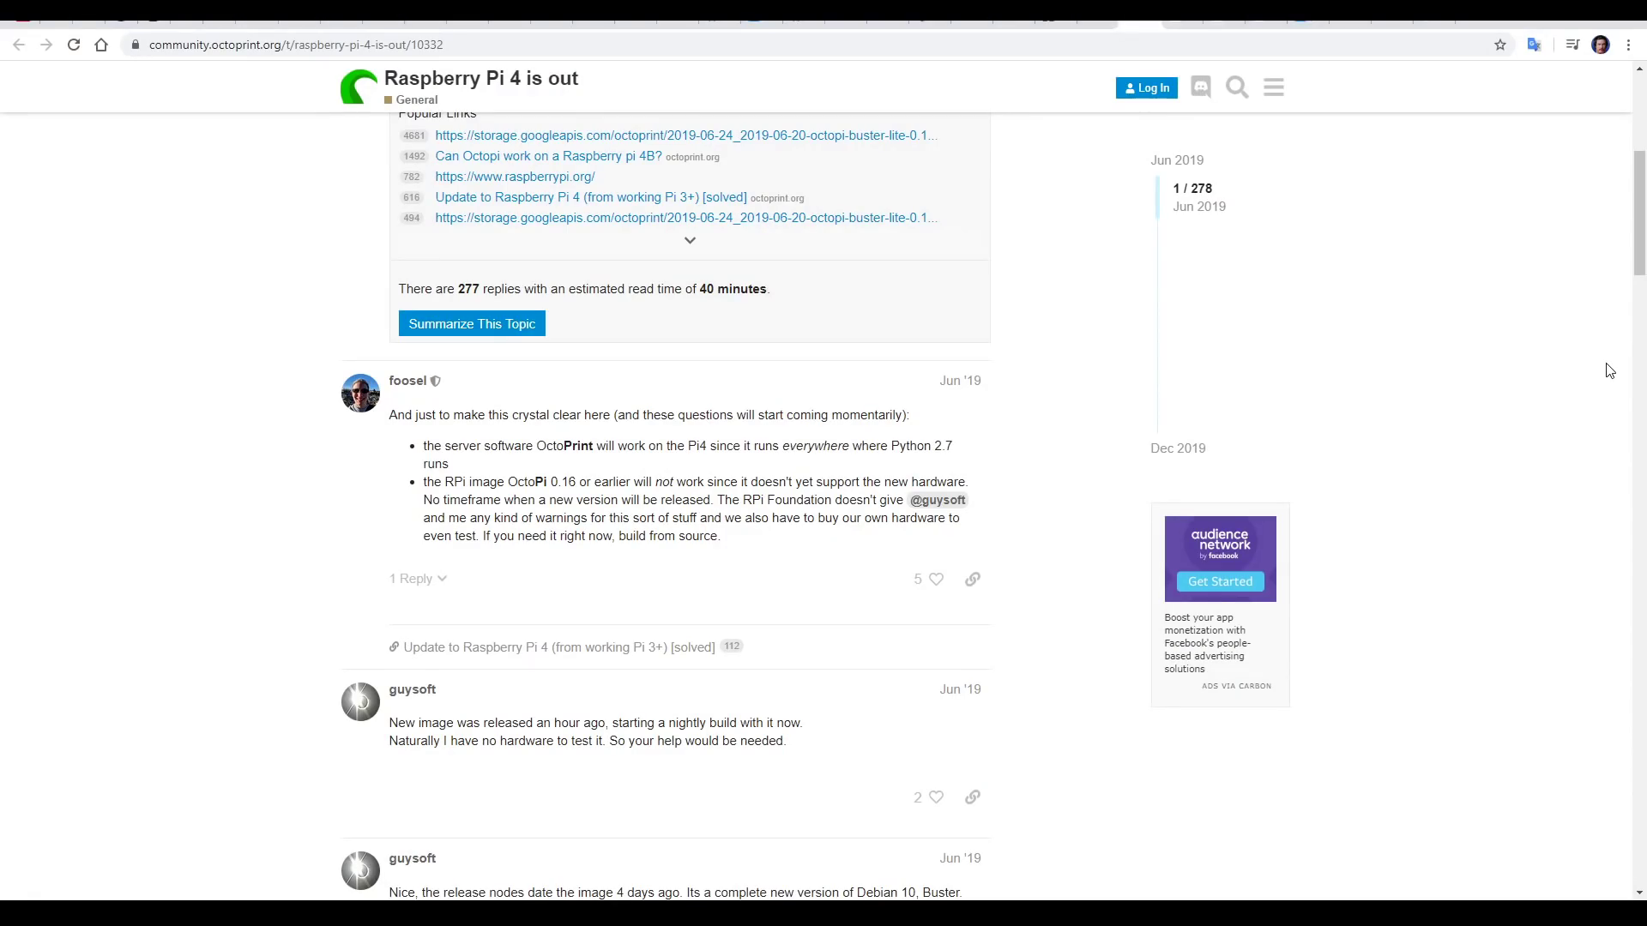
# - Scroll further down the 'Raspberry Pi 4 is out' forum thread
pyautogui.scroll(-9, 1610, 370)
pyautogui.scroll(-5, 1610, 371)
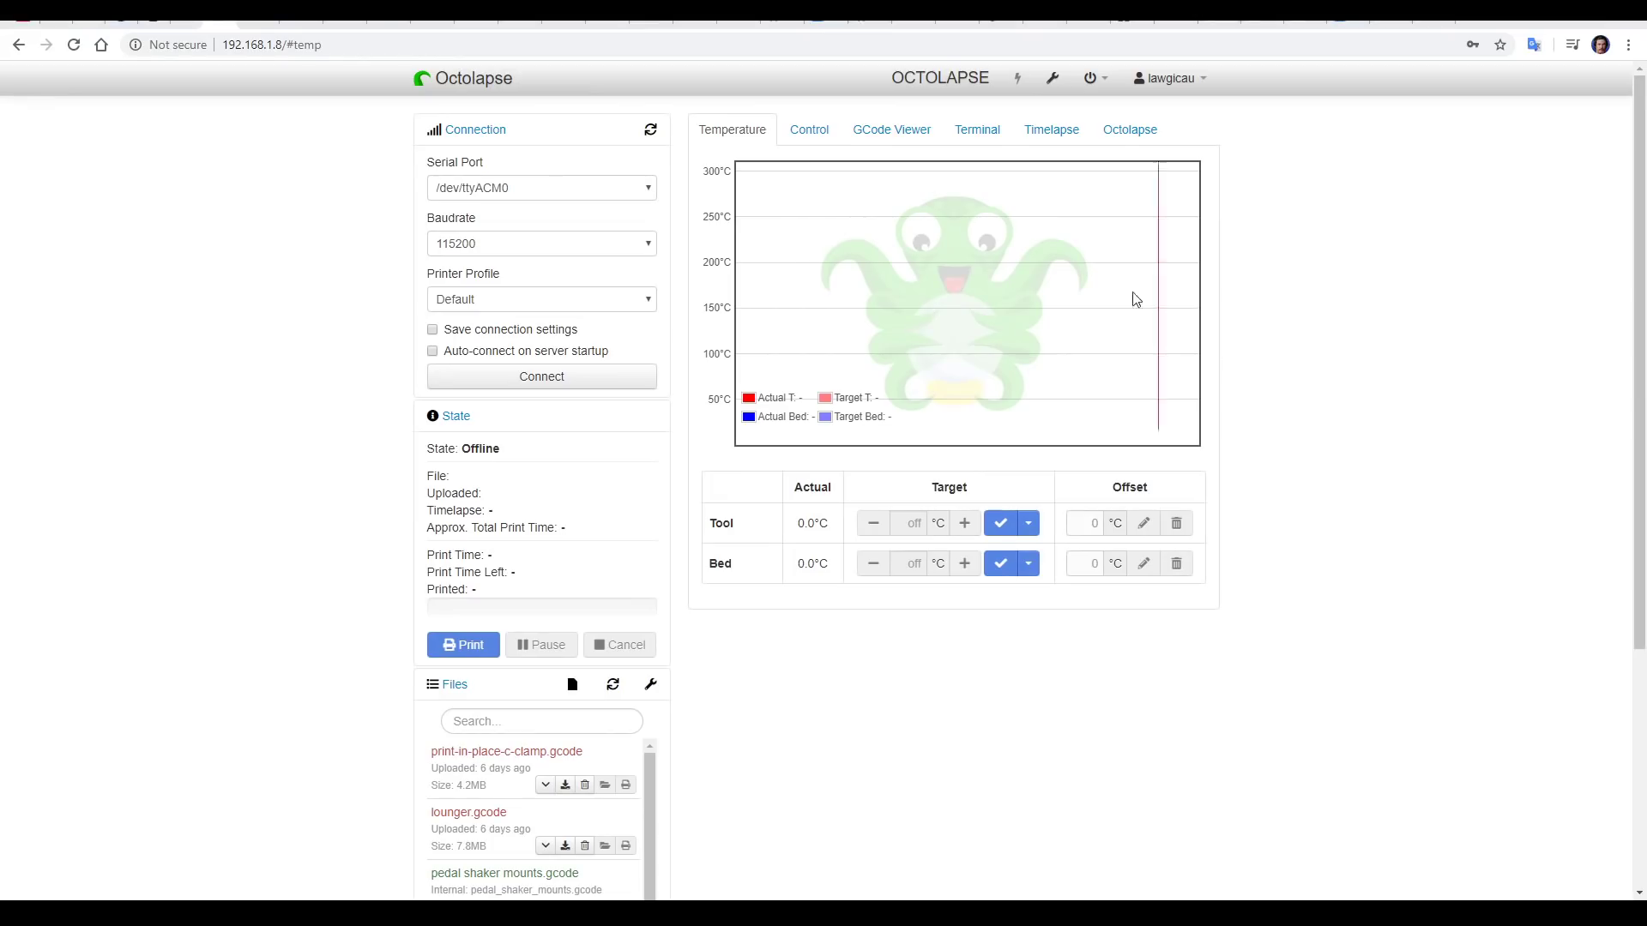
# - Open Settings > Plugin Manager > Get More... and focus the plugin repository search box
pyautogui.click(1060, 79)
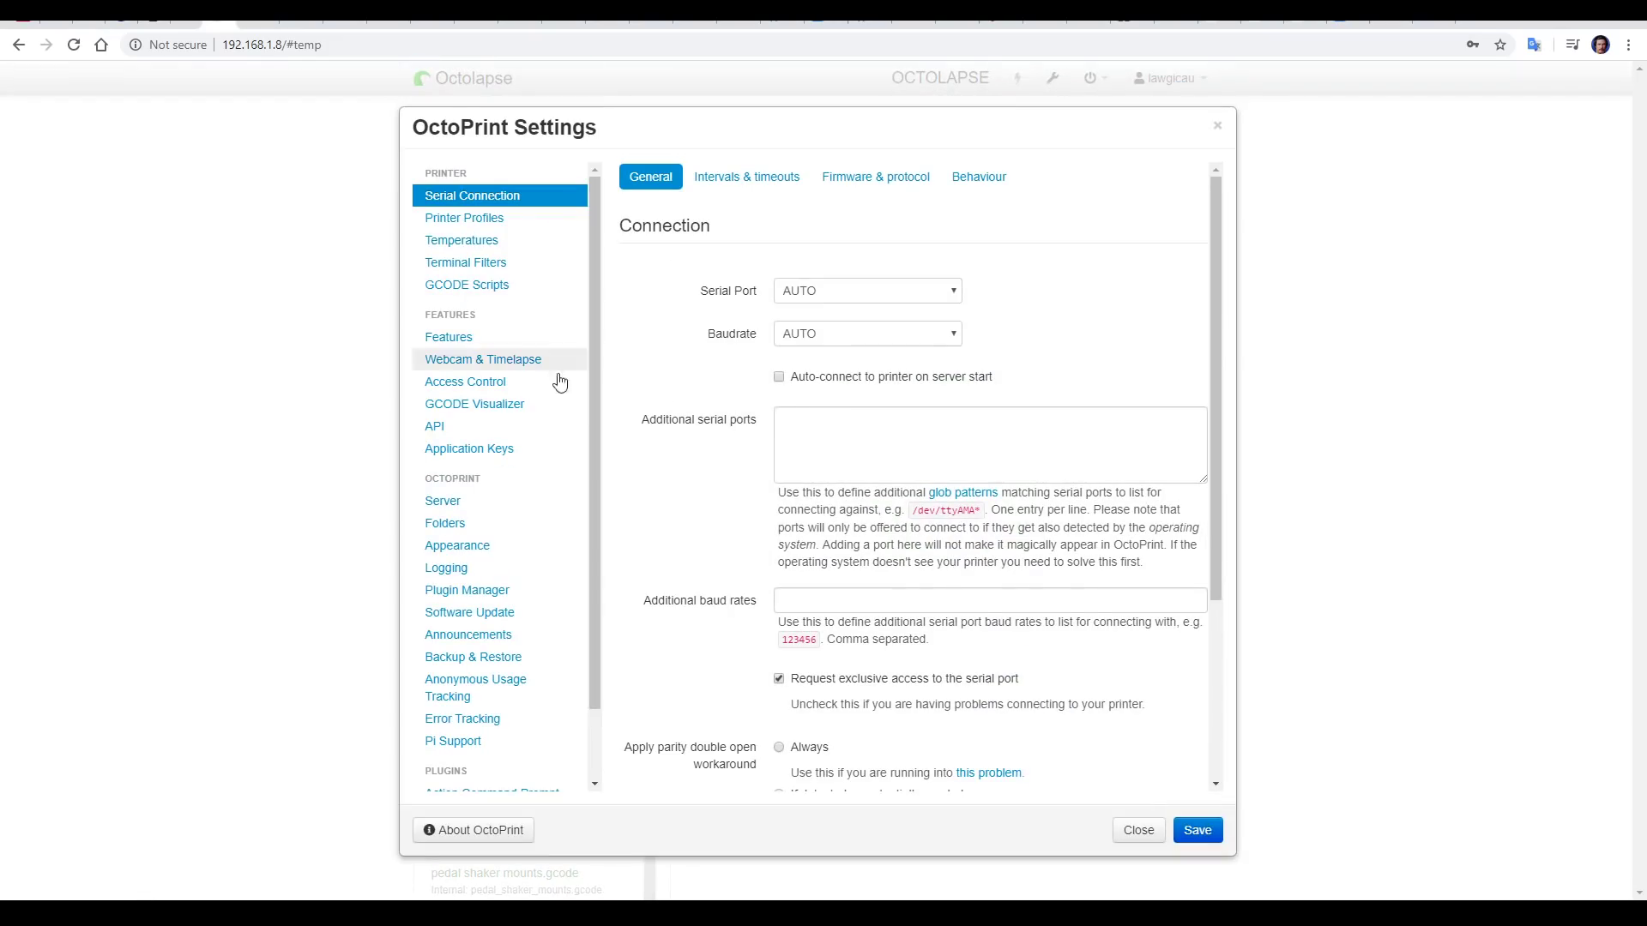
pyautogui.click(478, 597)
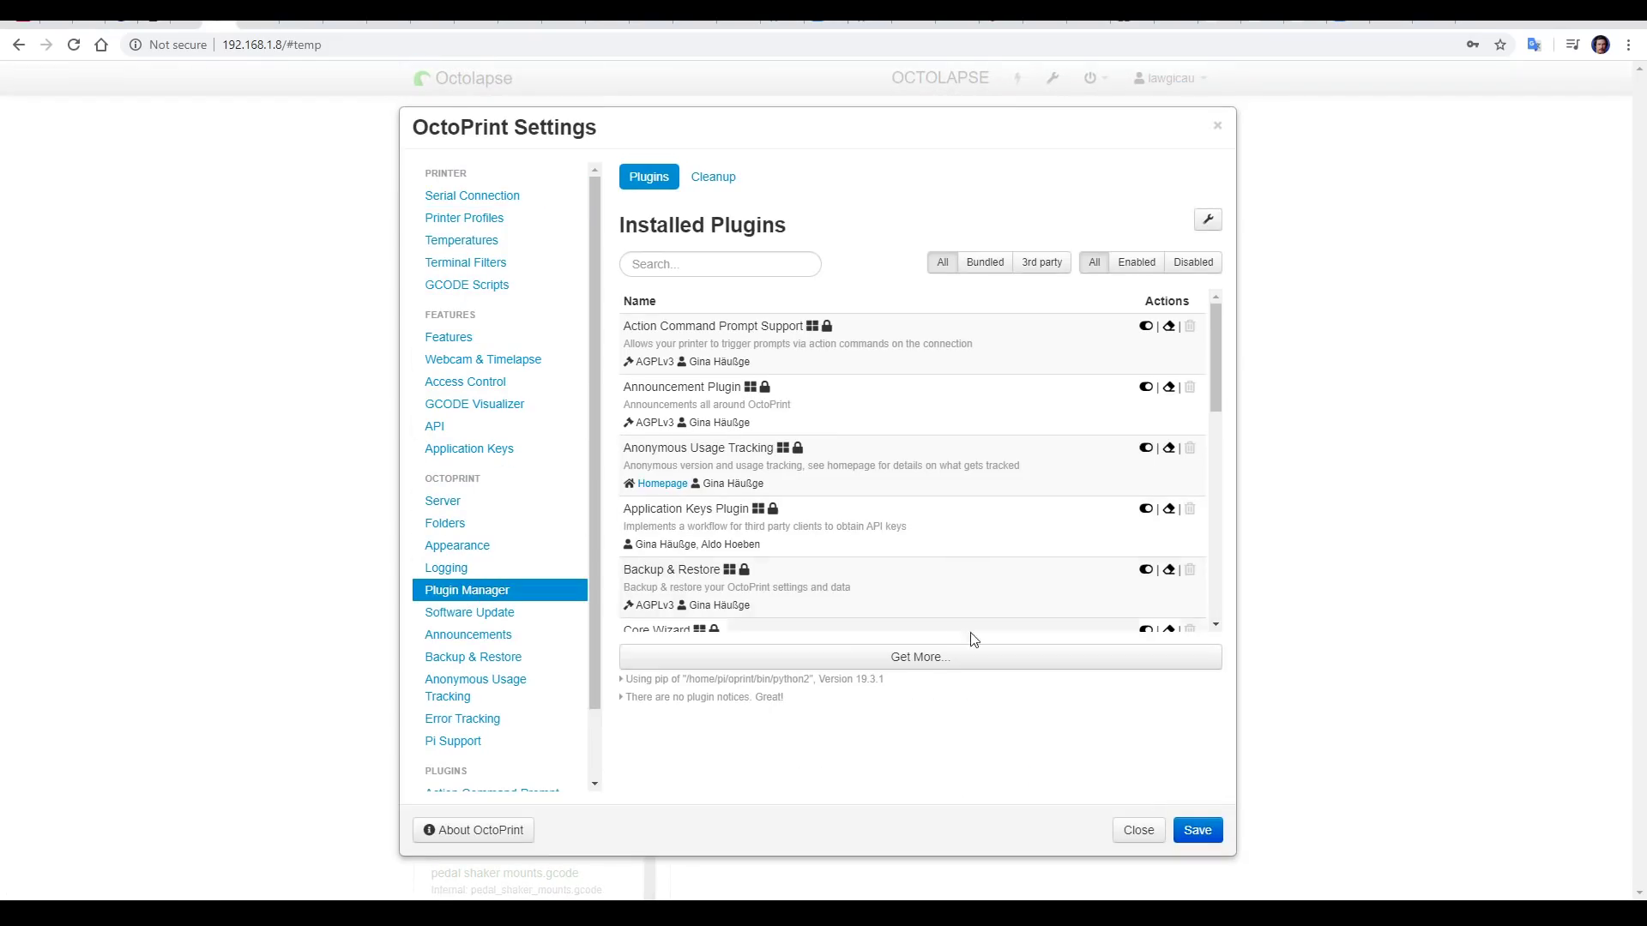
pyautogui.click(935, 655)
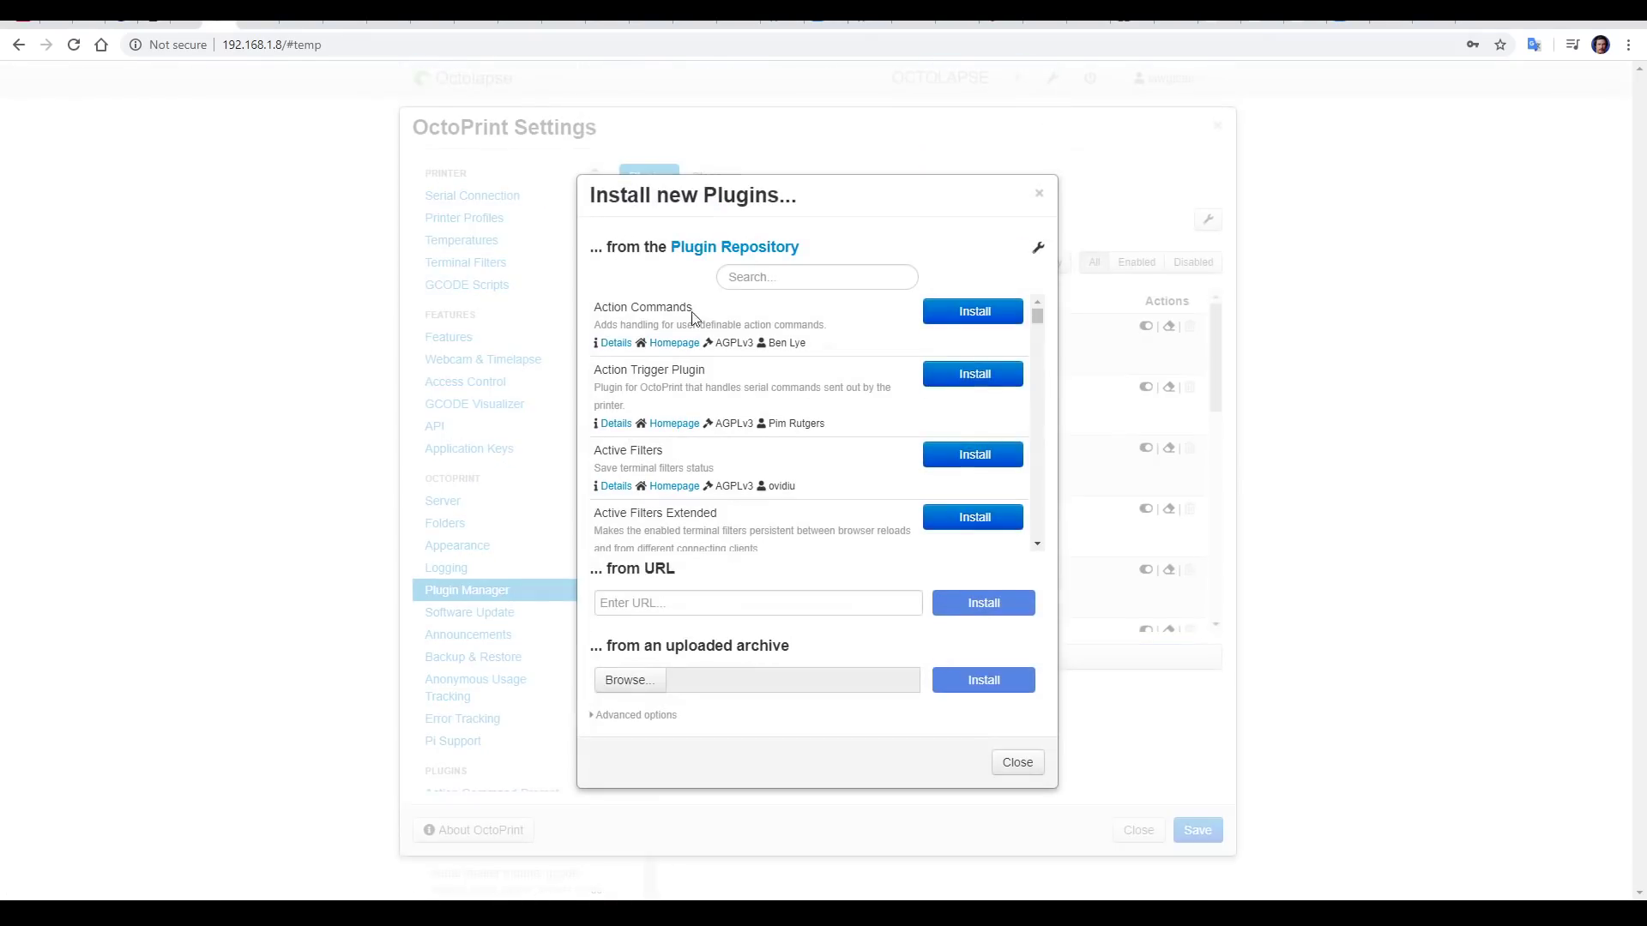
pyautogui.click(780, 281)
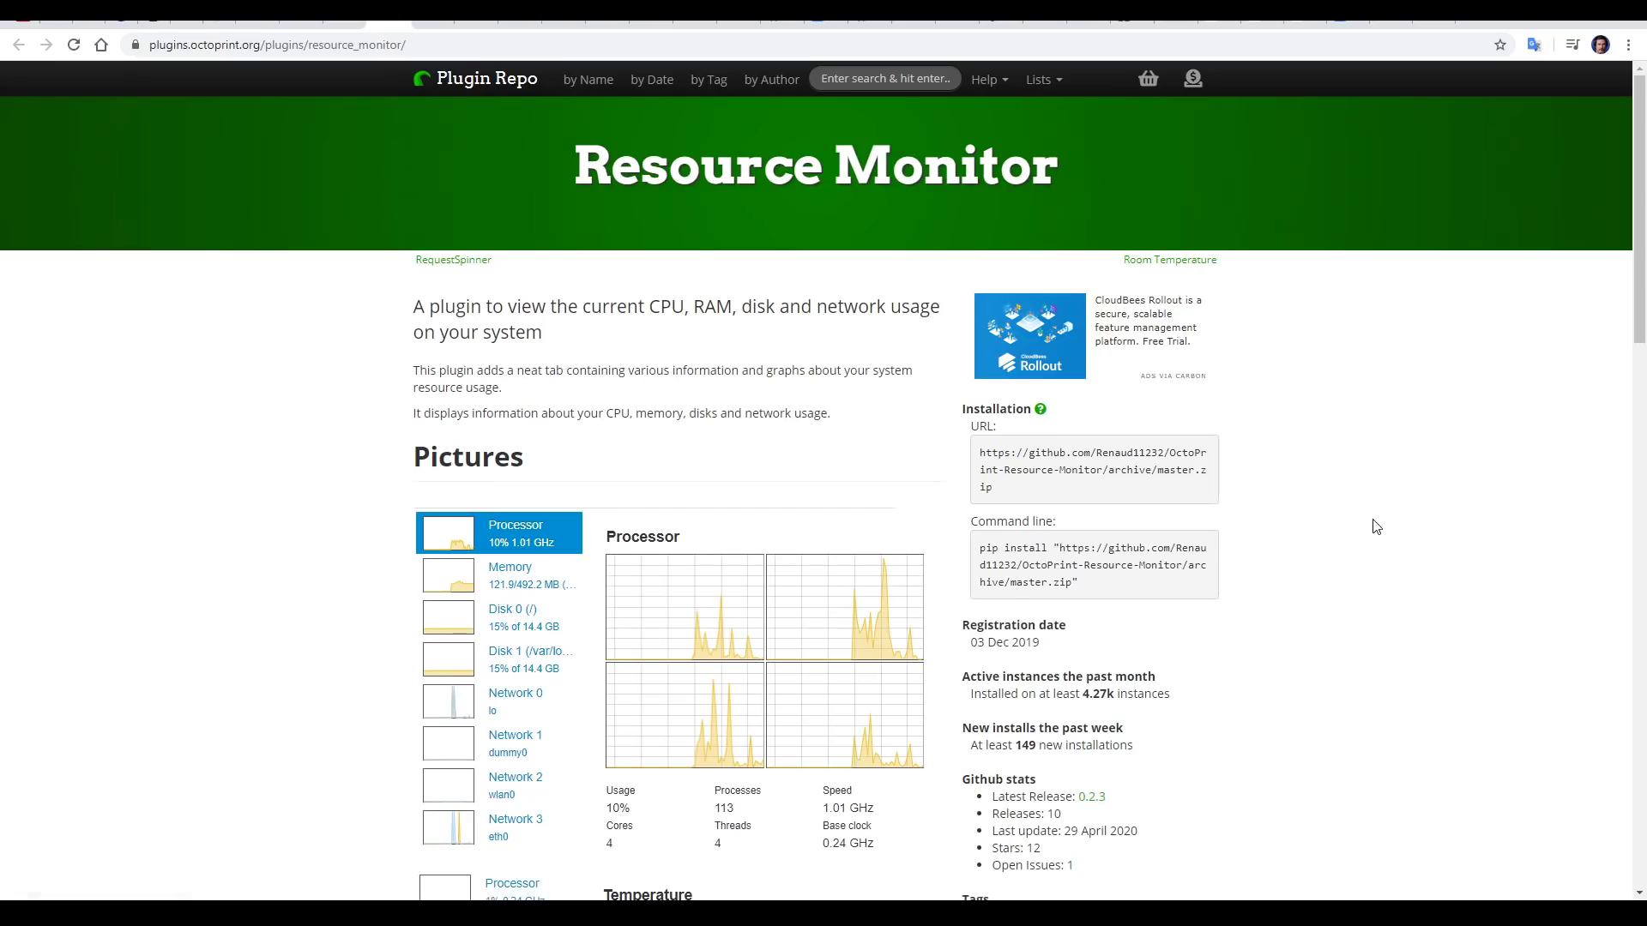
# - Copy Resource Monitor's installation URL from its repo page into OctoPrint's 'from URL' field
pyautogui.moveTo(1000, 497); pyautogui.dragTo(979, 451)
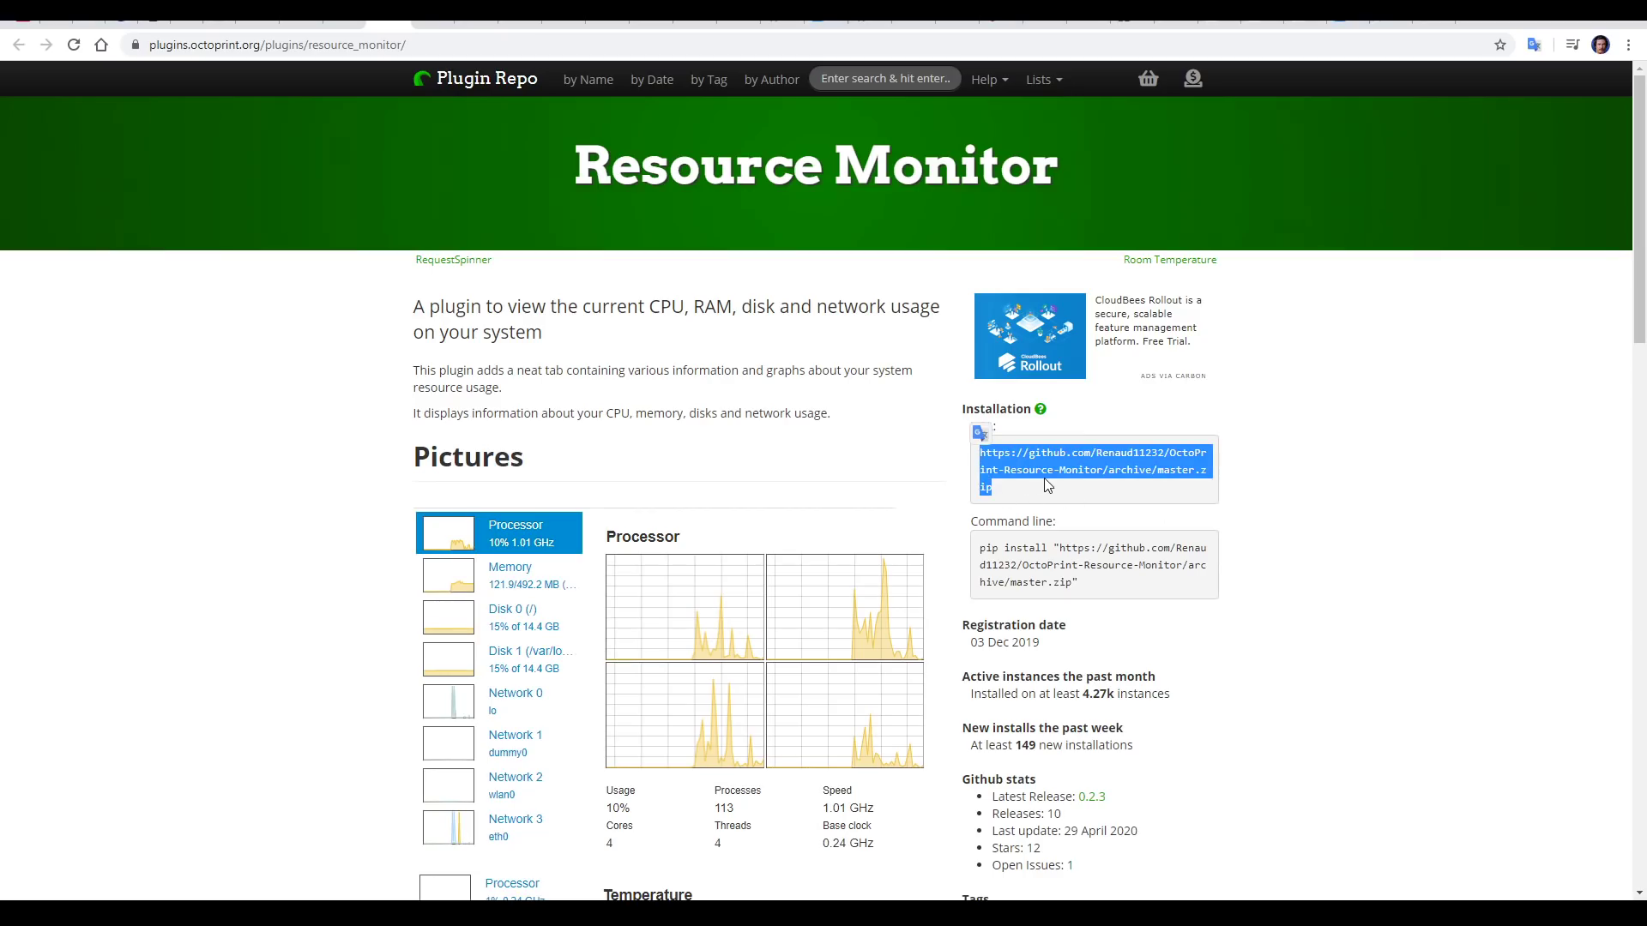
pyautogui.hotkey('ctrl', 'c')
pyautogui.hotkey('ctrl', 'Tab')
pyautogui.hotkey('ctrl', 'v')
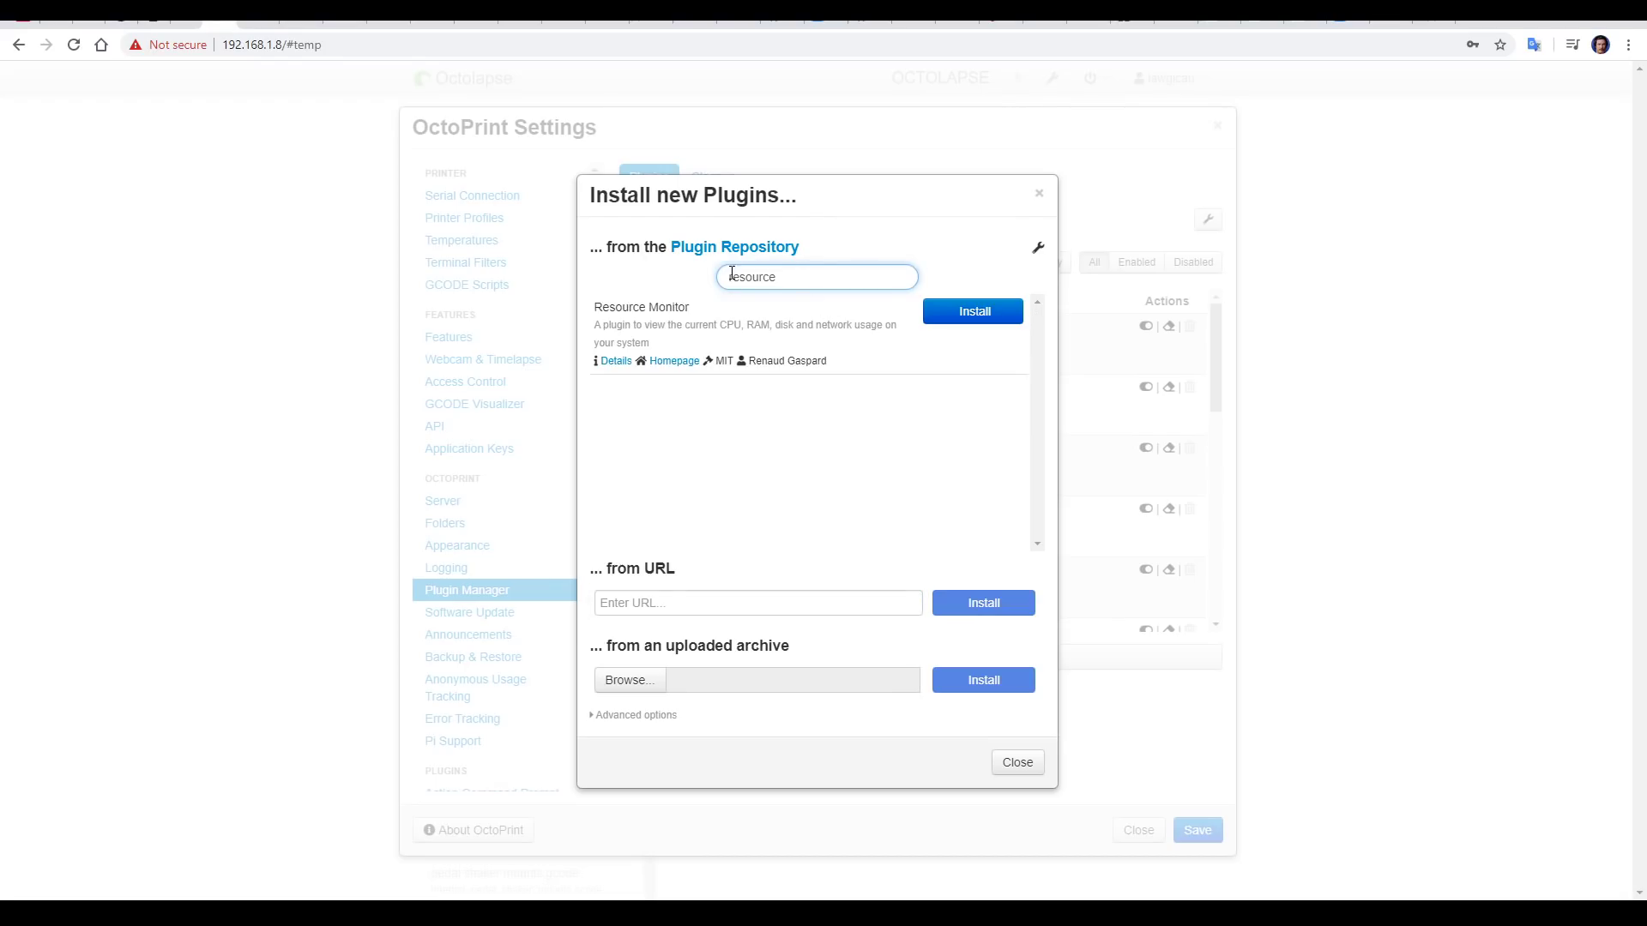
# - Install the Resource Monitor plugin, then restart OctoPrint and confirm the restart
pyautogui.click(982, 312)
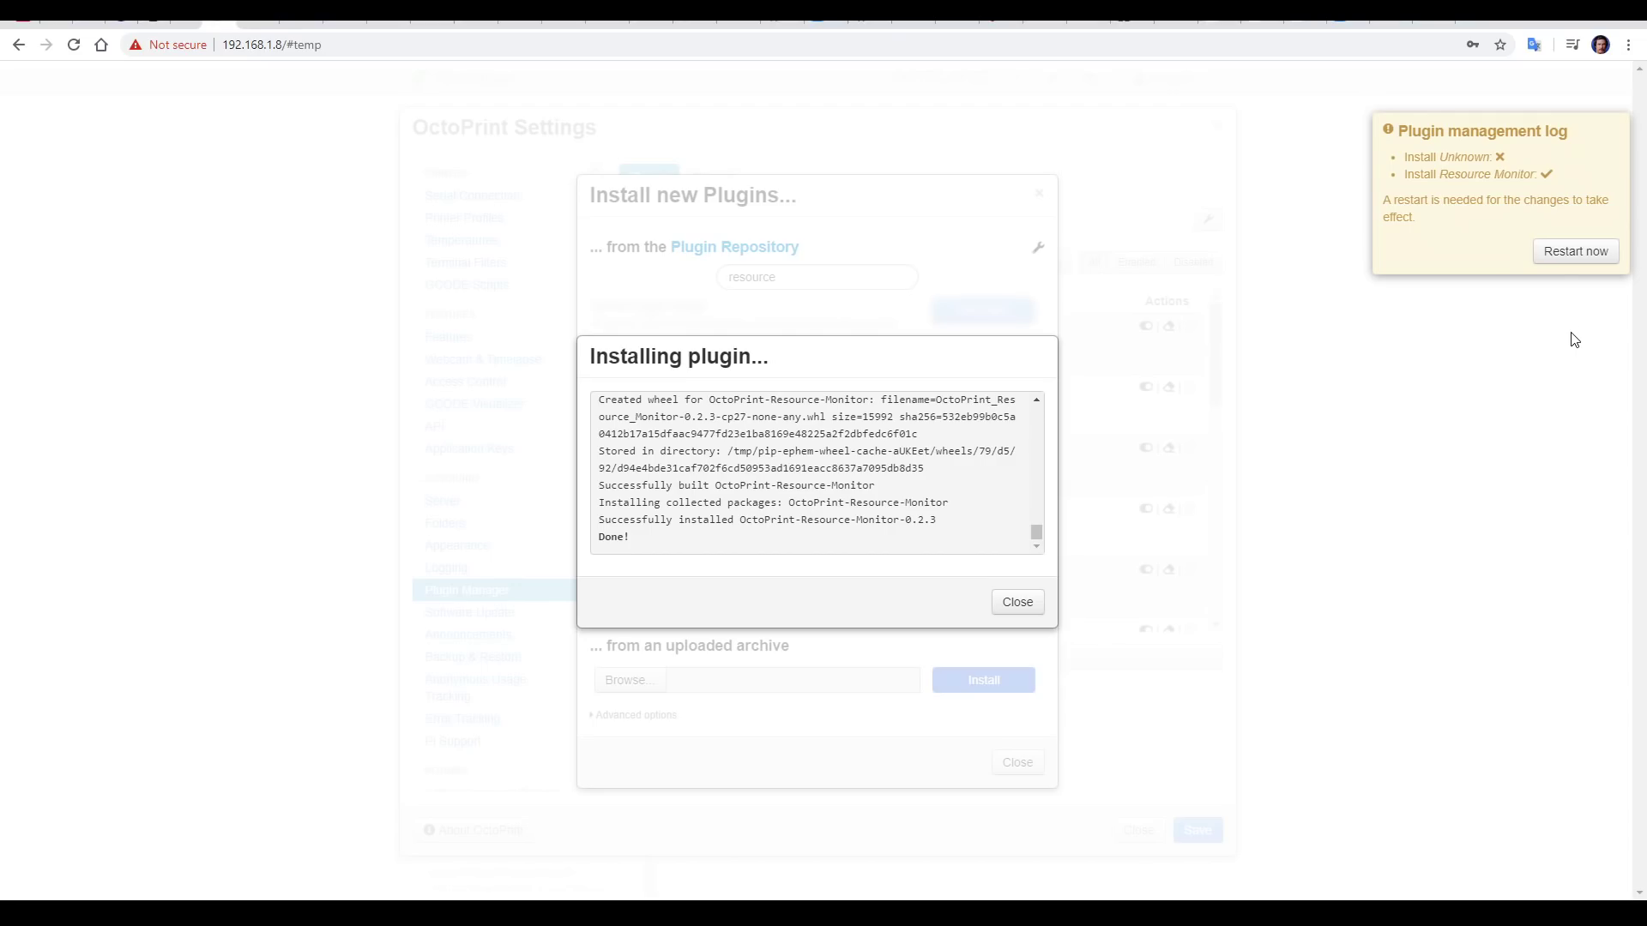
pyautogui.click(1575, 251)
pyautogui.click(1010, 571)
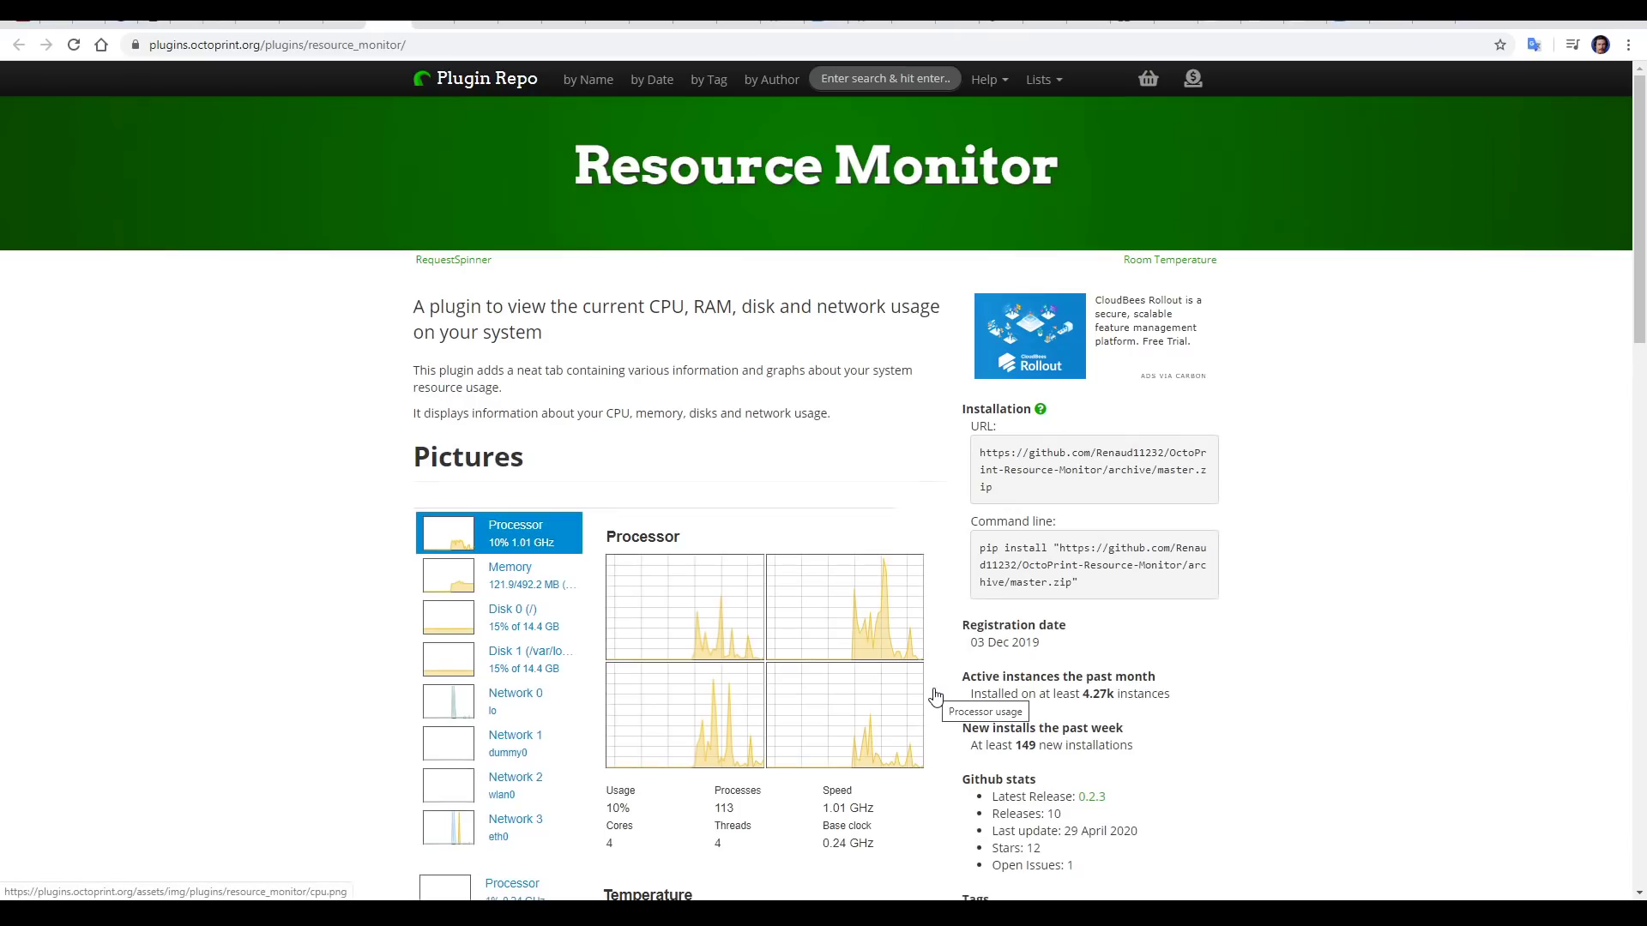
pyautogui.scroll(-3, 957, 693)
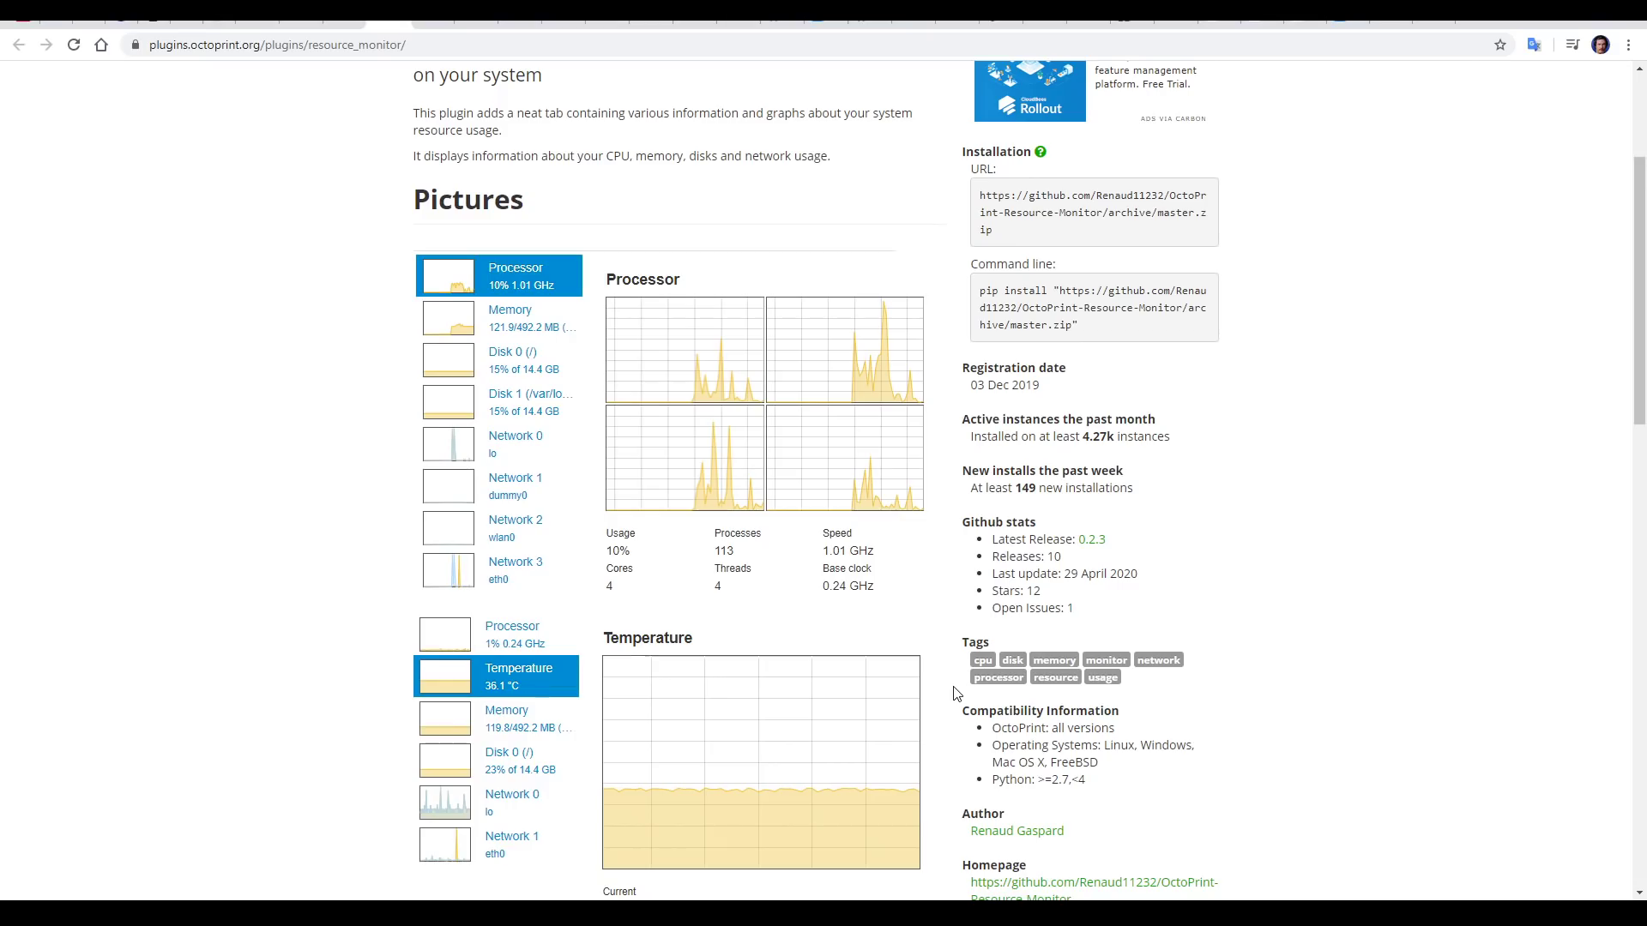
pyautogui.scroll(-2, 956, 693)
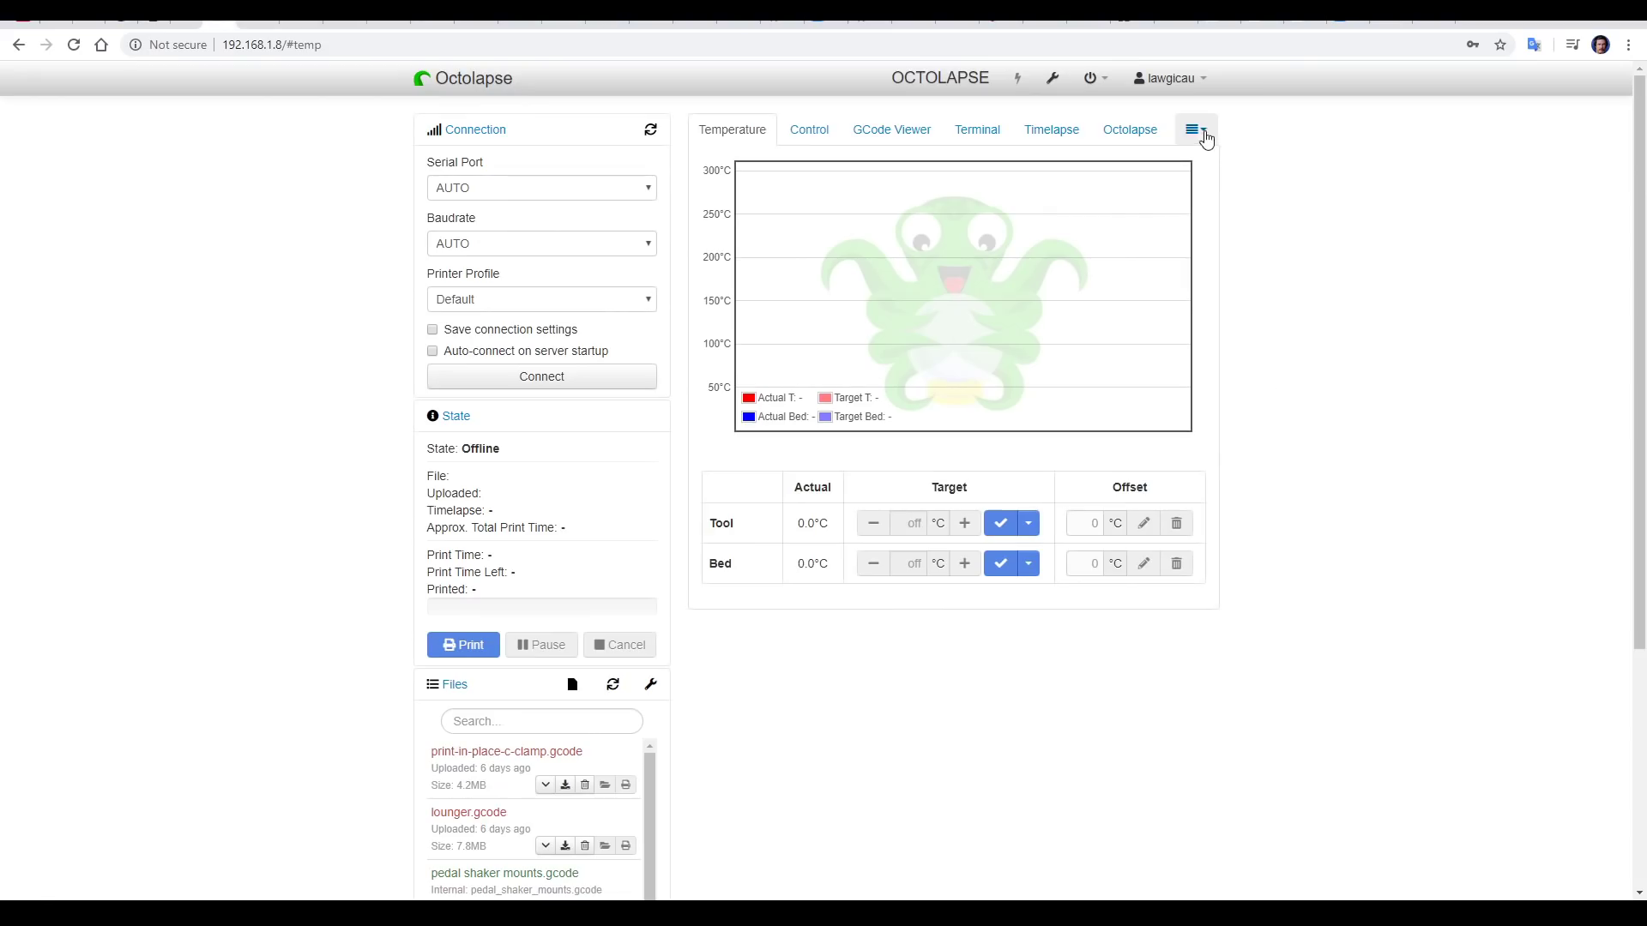
# - Show the Resource Monitor view's CPU, memory and disk stats, then switch to the Dashboard plugin page
pyautogui.click(1195, 130)
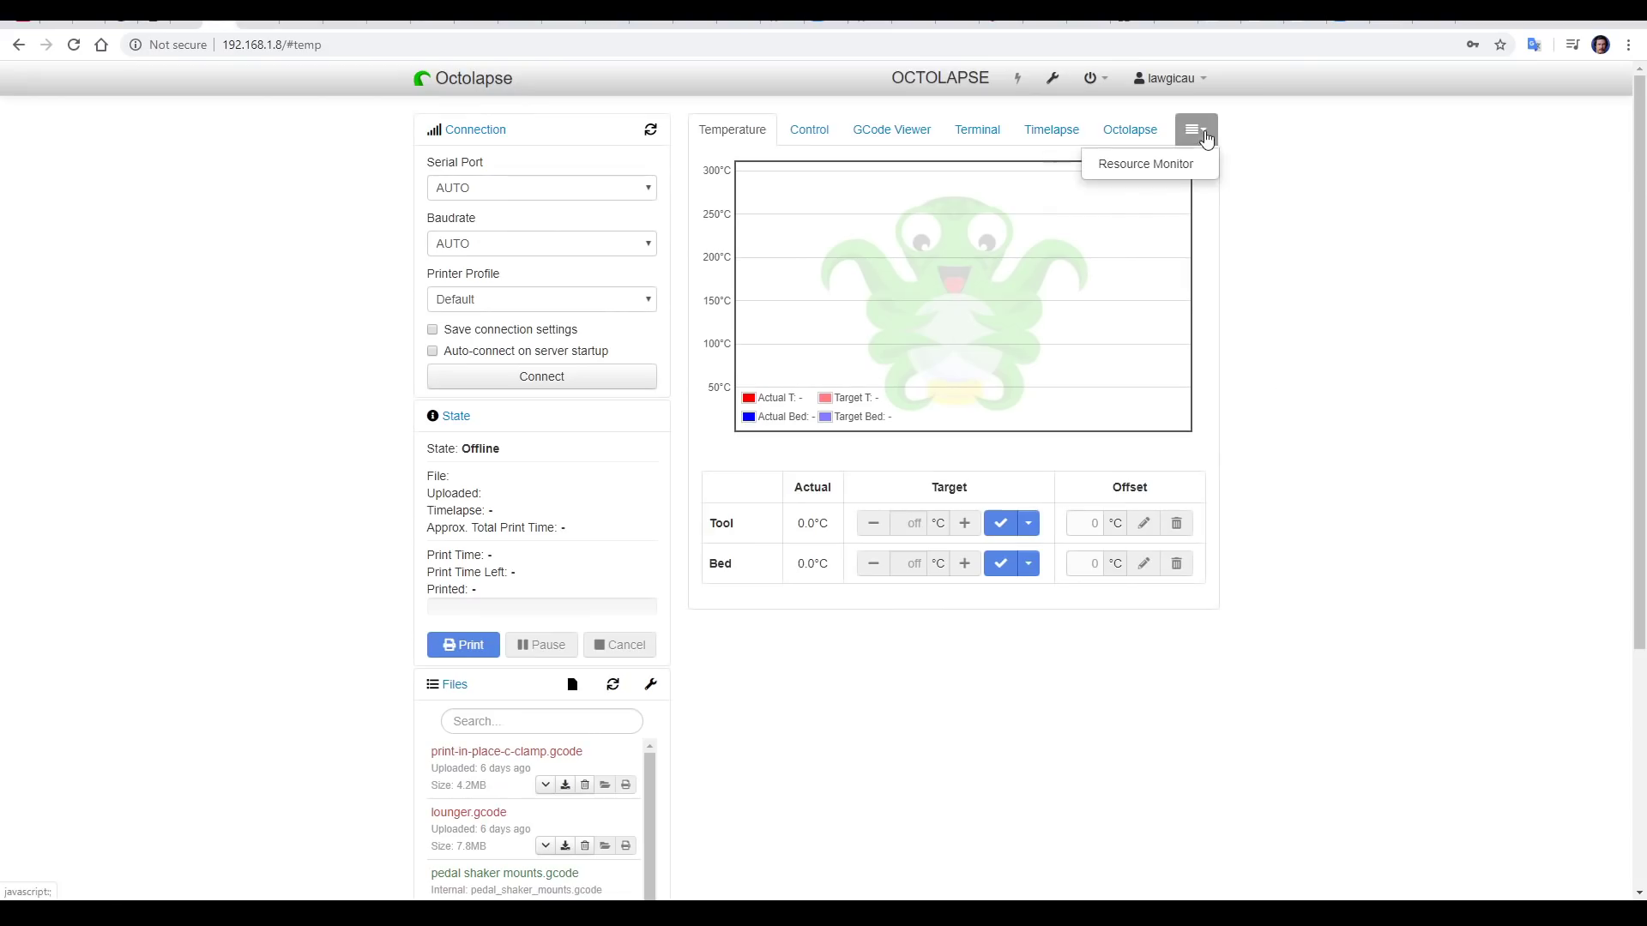
pyautogui.click(1162, 165)
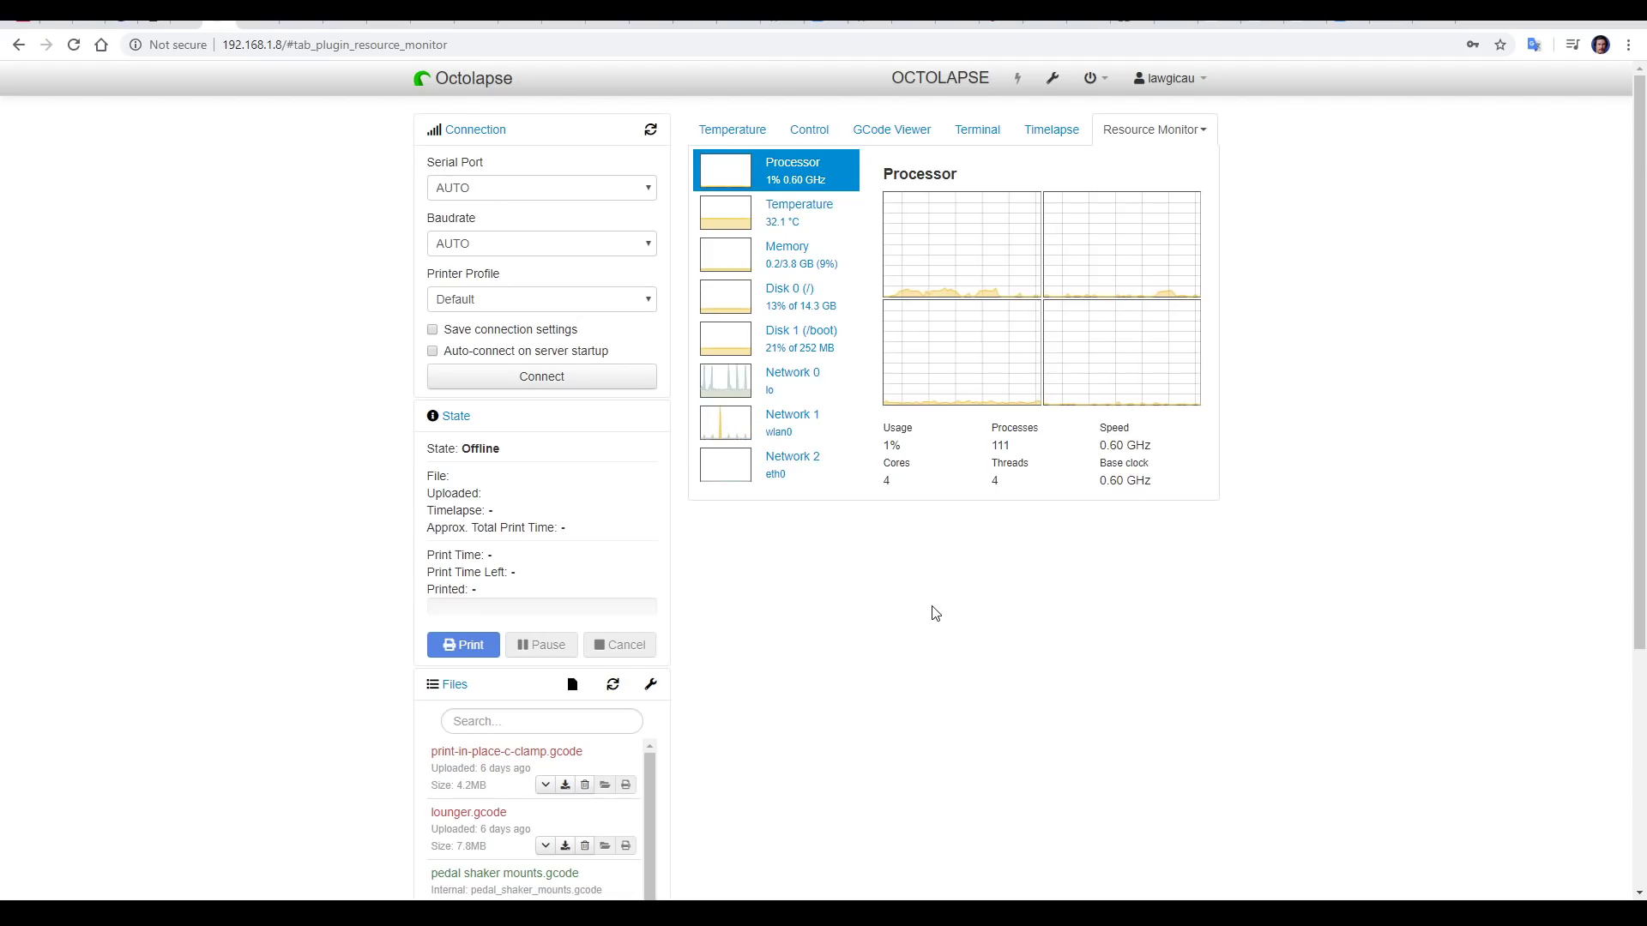
pyautogui.hotkey('ctrl', 'Tab')
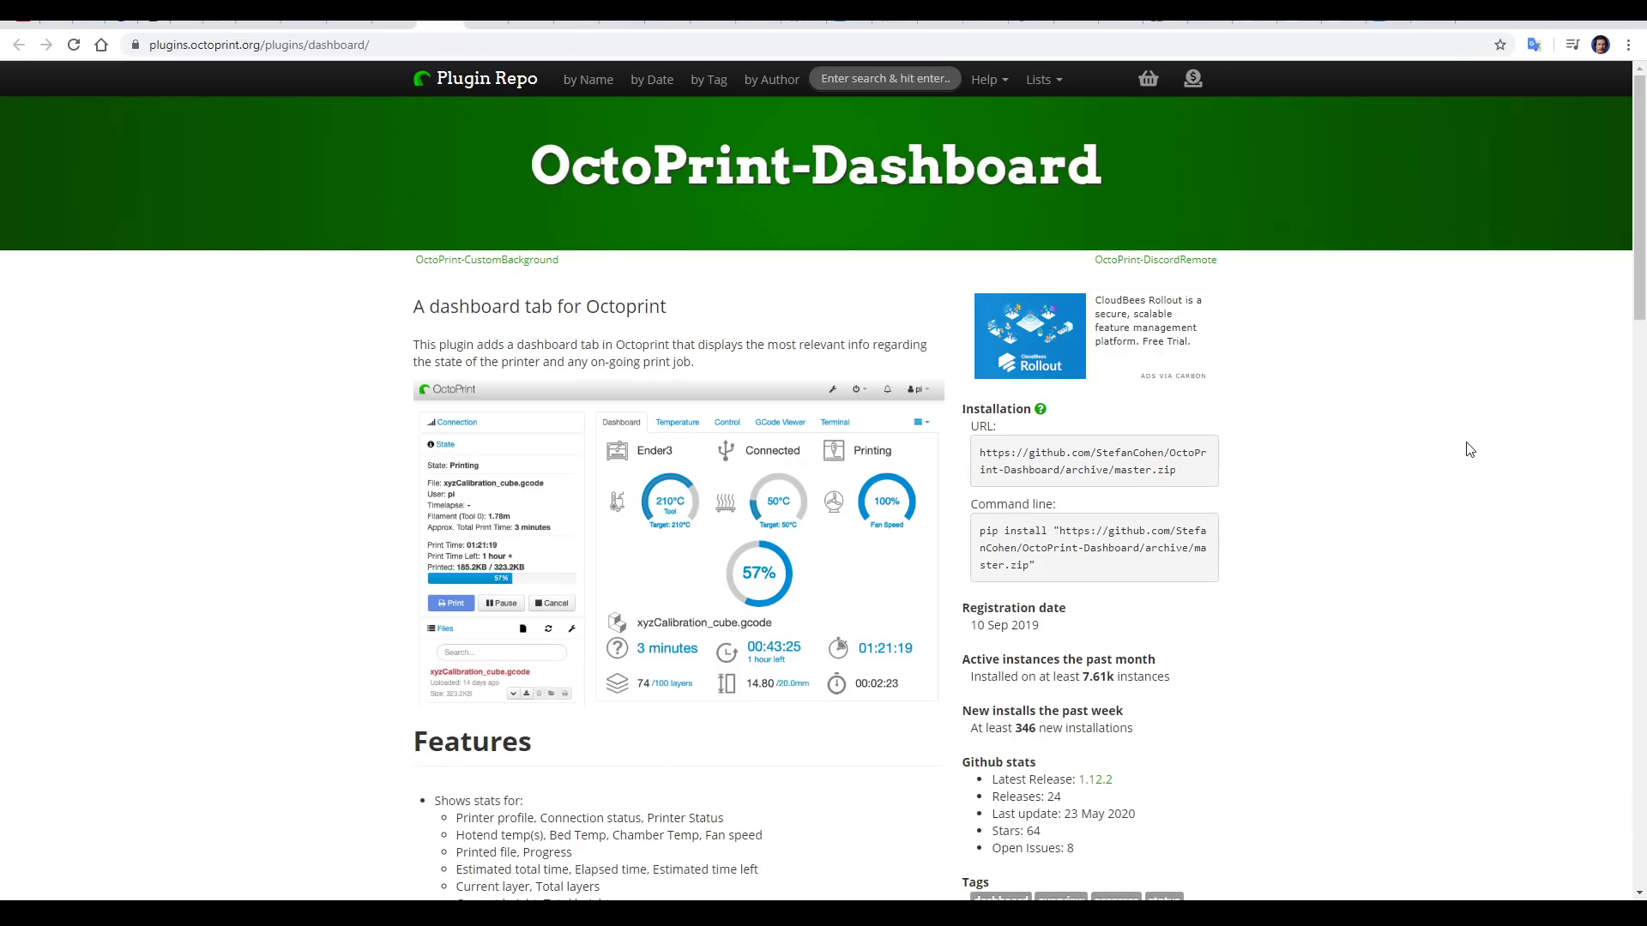
# - Display OctoPrint's Dashboard gauges, then move on to the DisplayLayerProgress plugin page
pyautogui.hotkey('ctrl', 'shift', 'Tab')
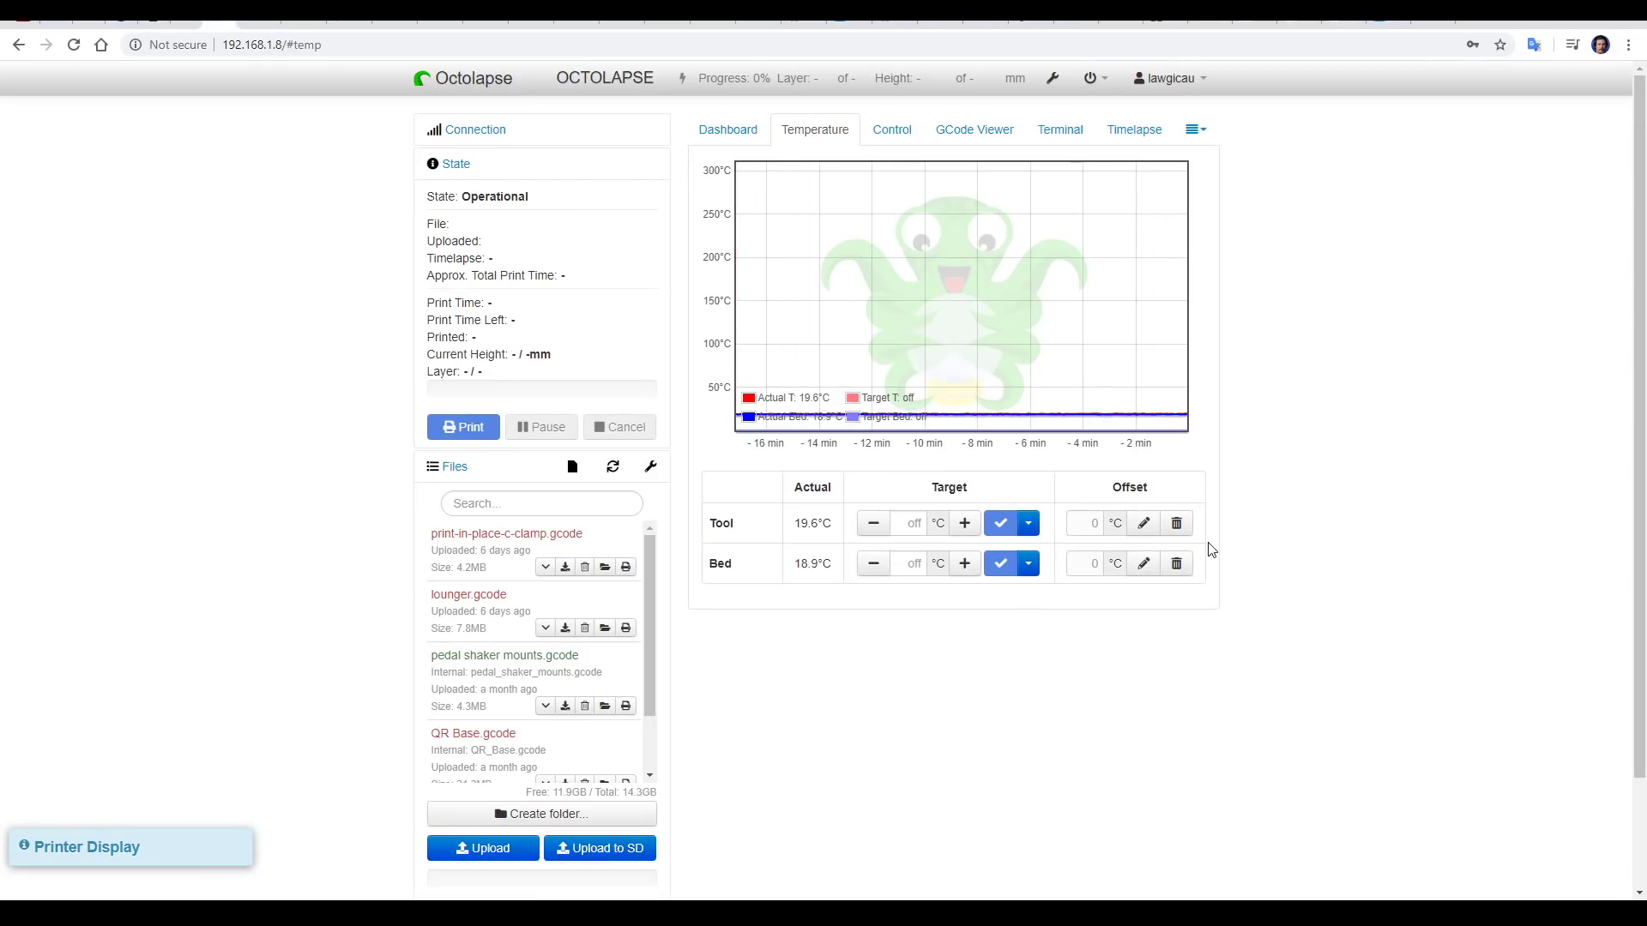
pyautogui.click(729, 130)
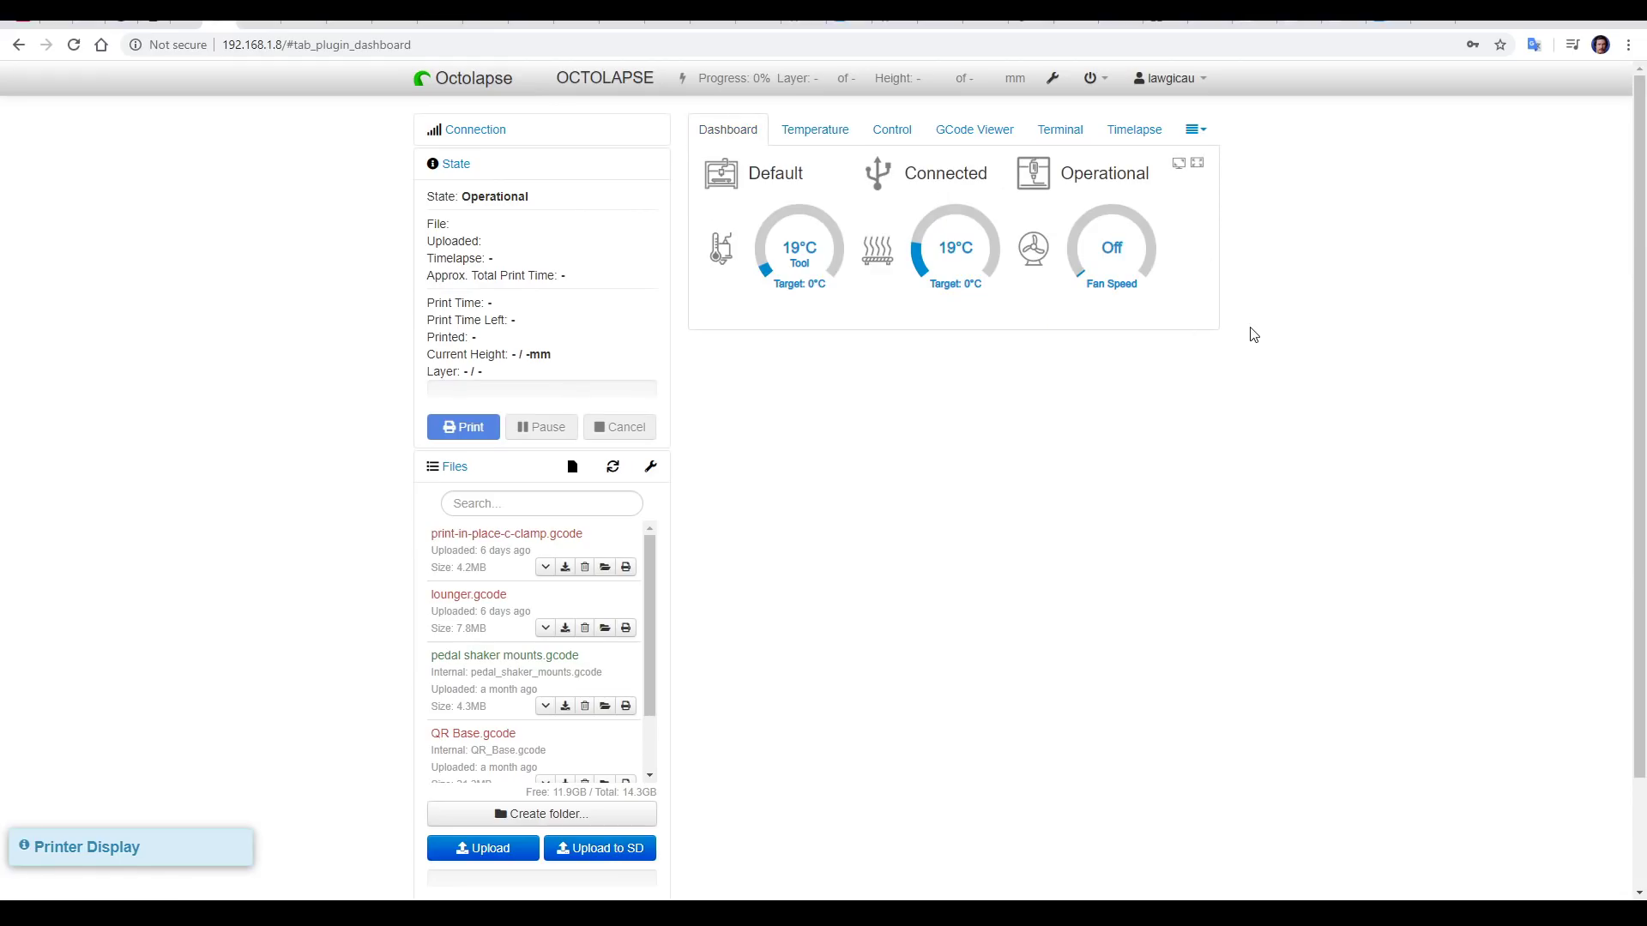
pyautogui.hotkey('ctrl', 'Tab')
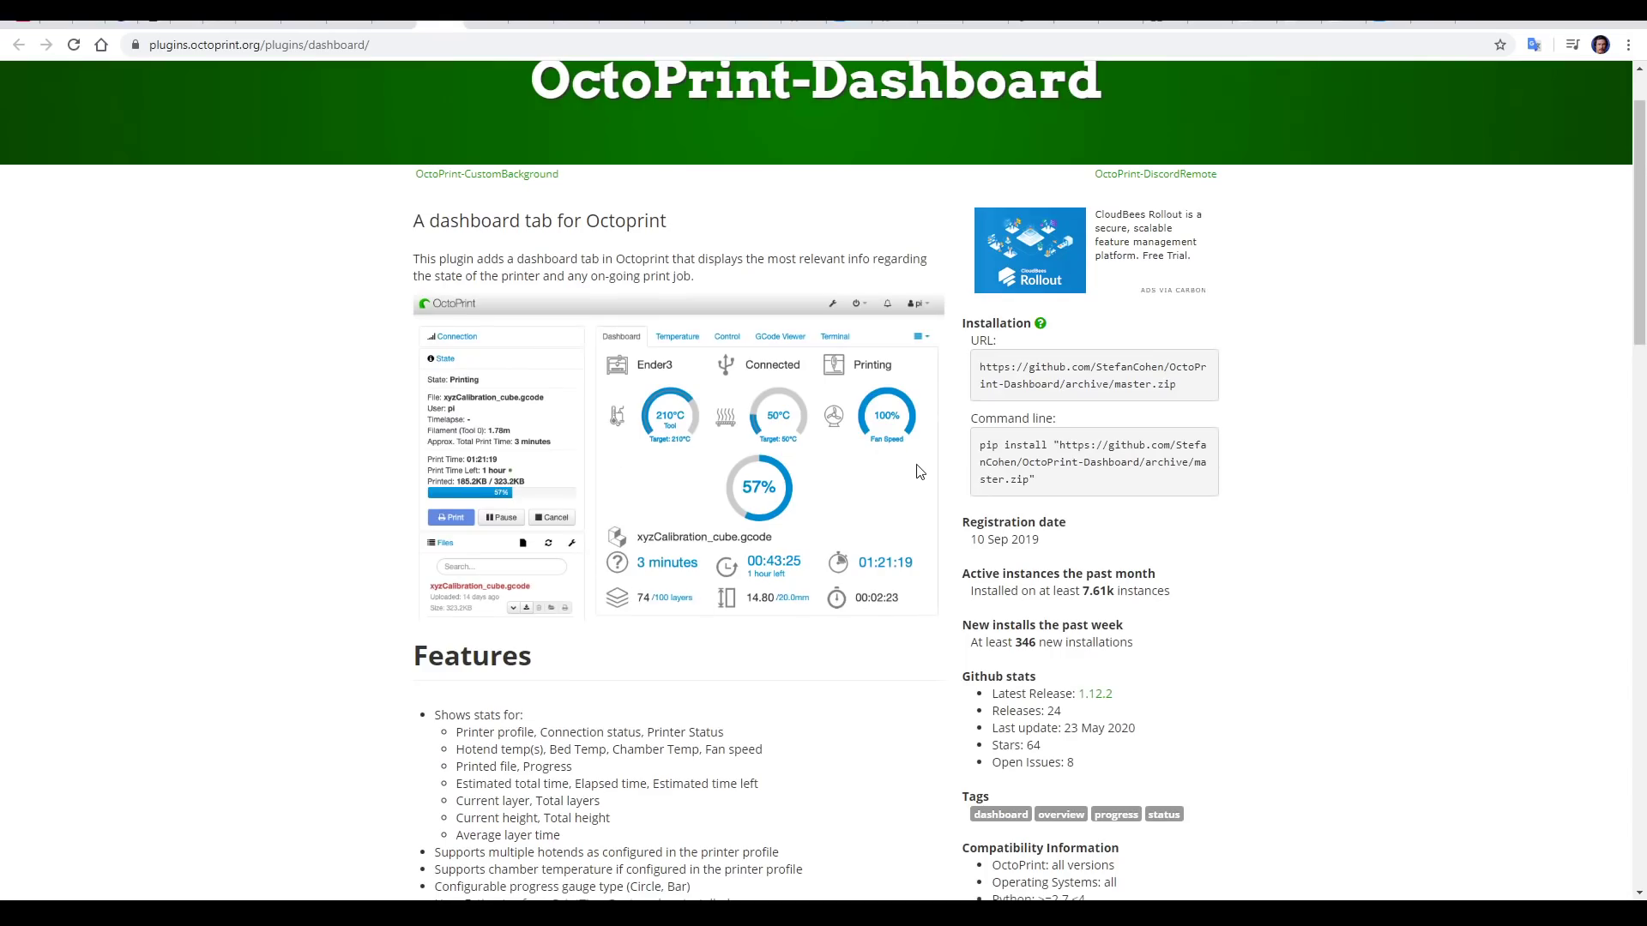
pyautogui.hotkey('ctrl', 'Tab')
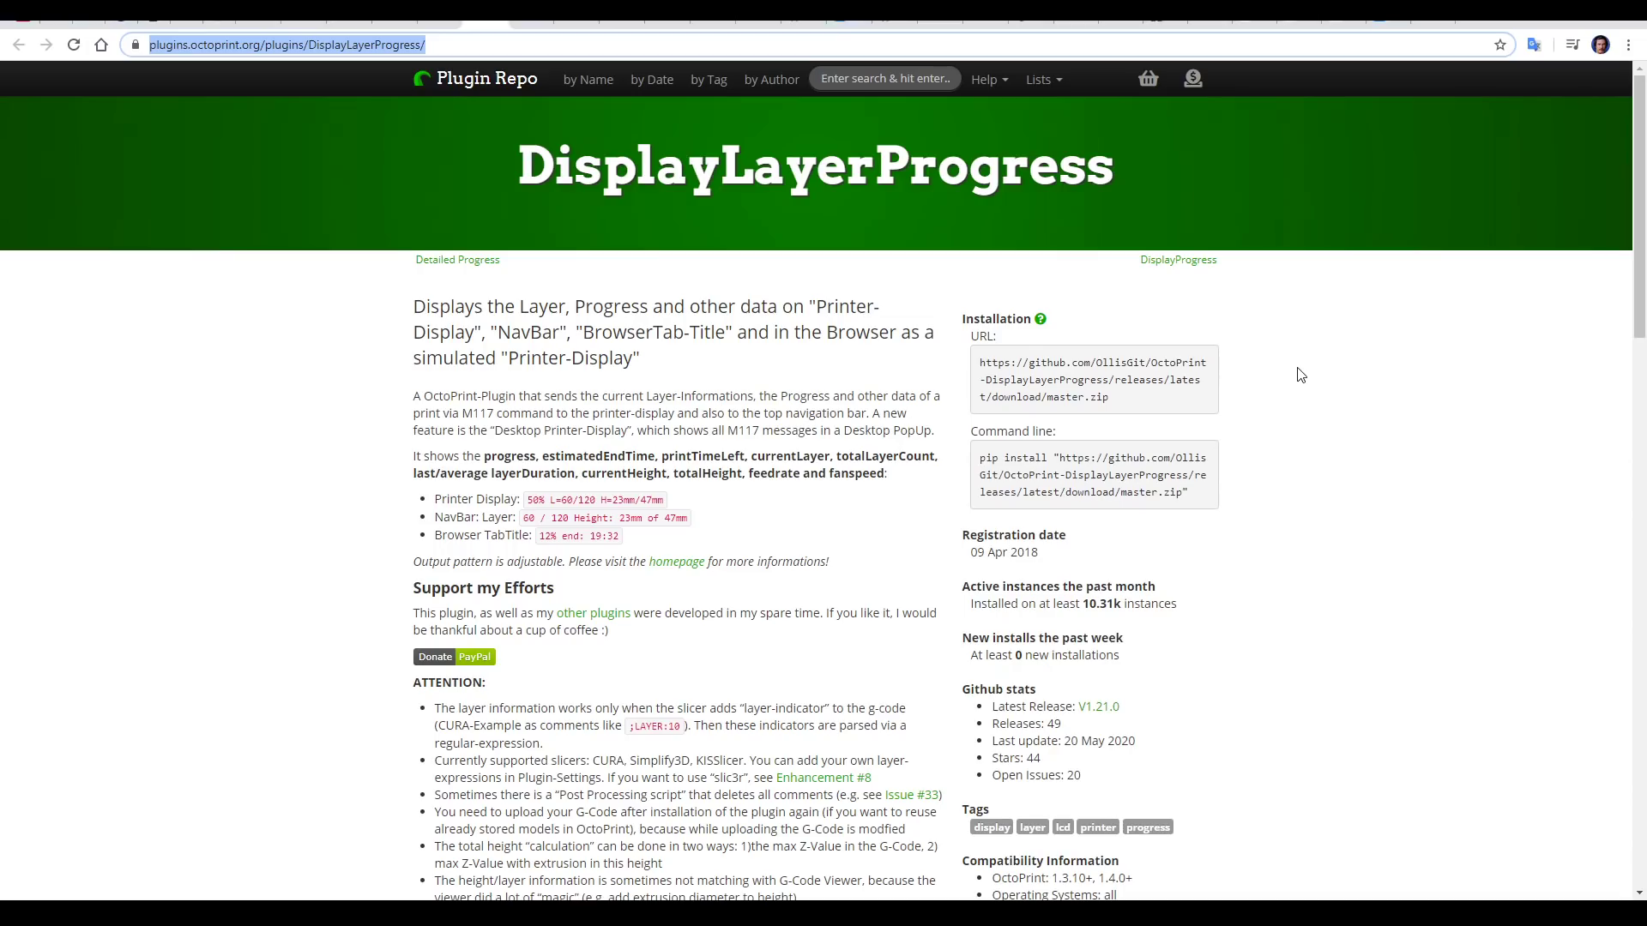
# - Switch to the BetterHeaterTimeout plugin page describing idle heater shutoff
pyautogui.hotkey('ctrl', 'Tab')
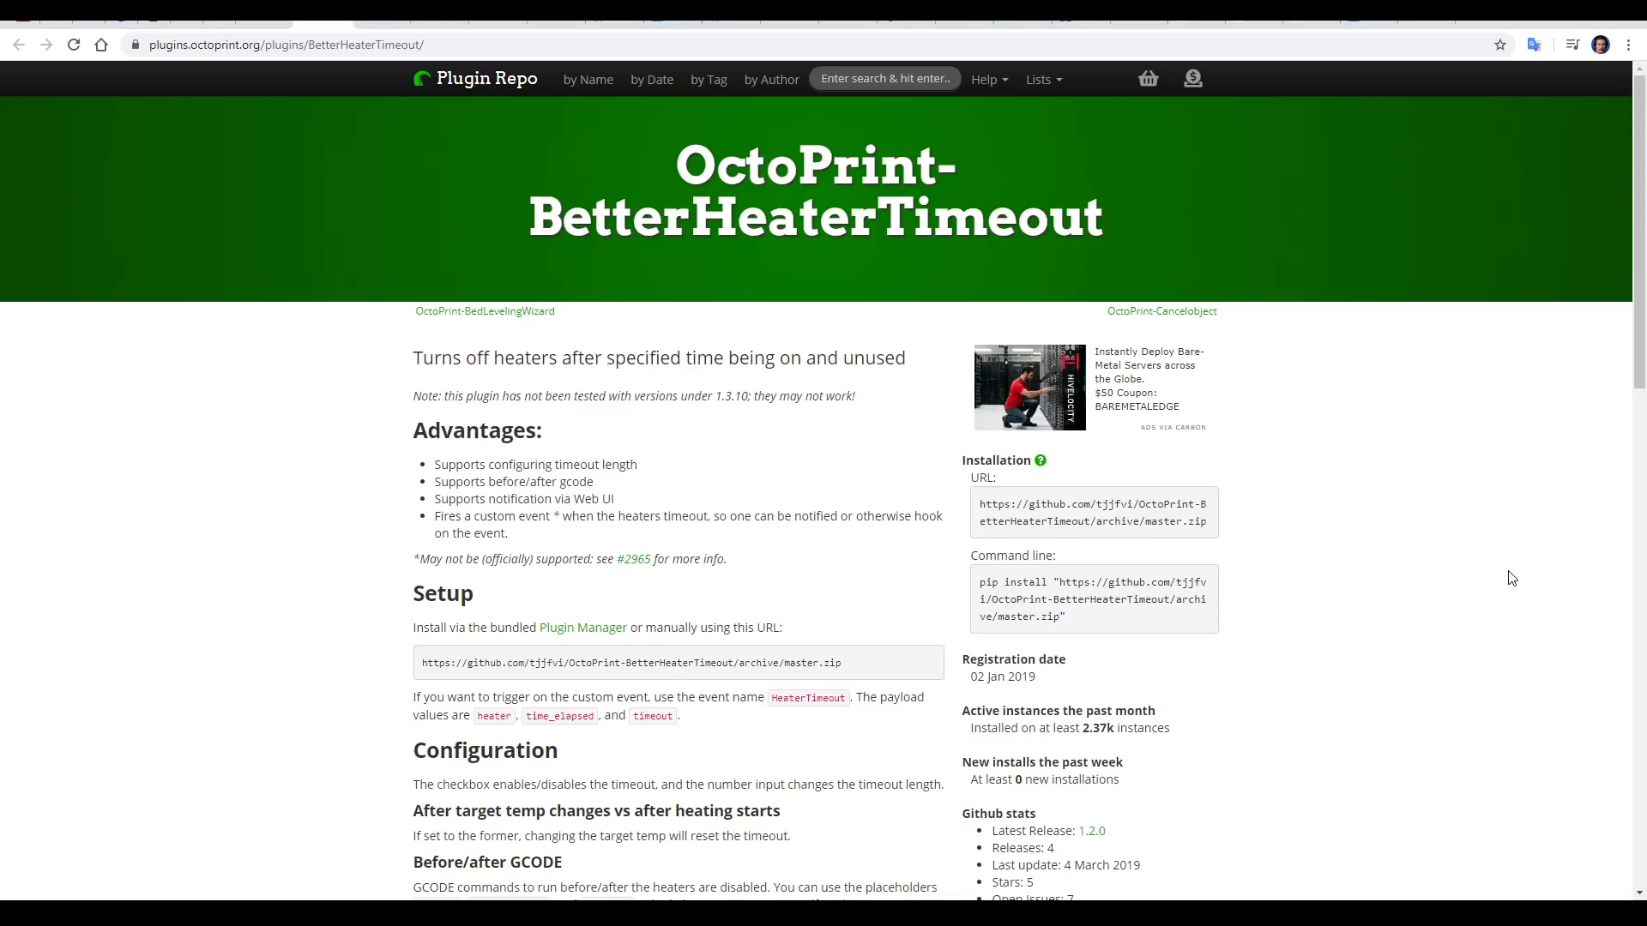
# - Open the BetterHeaterTimeout settings in OctoPrint, then PrusaSlicer's configuration folder from its Help menu
pyautogui.hotkey('ctrl', 'shift', 'Tab')
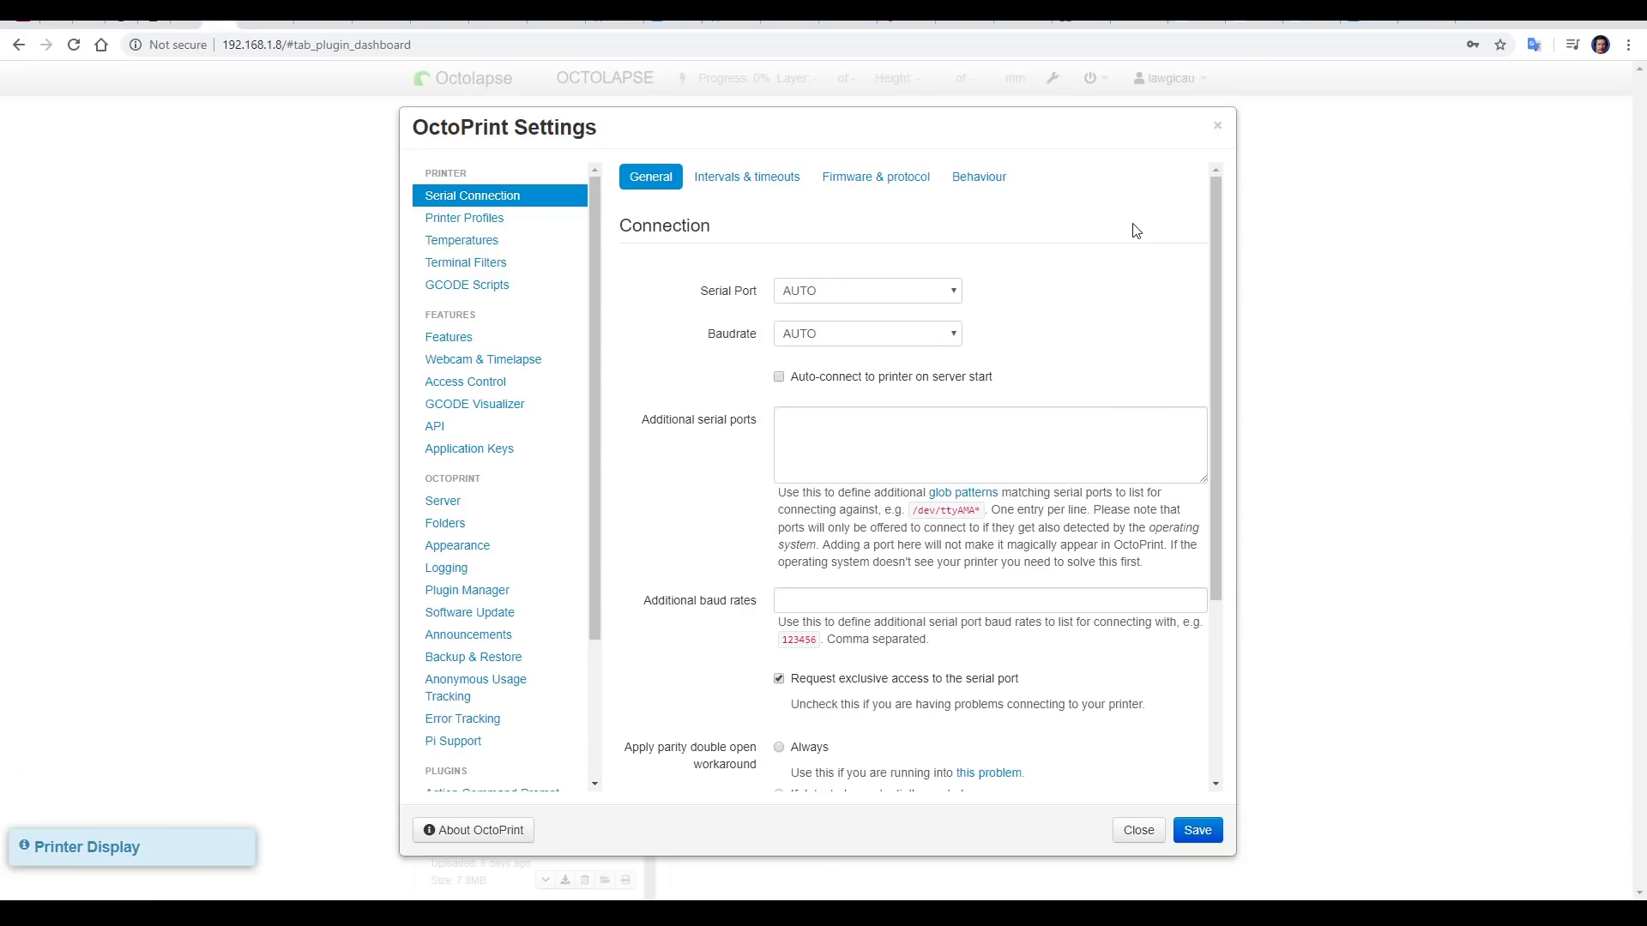
pyautogui.scroll(-3, 533, 411)
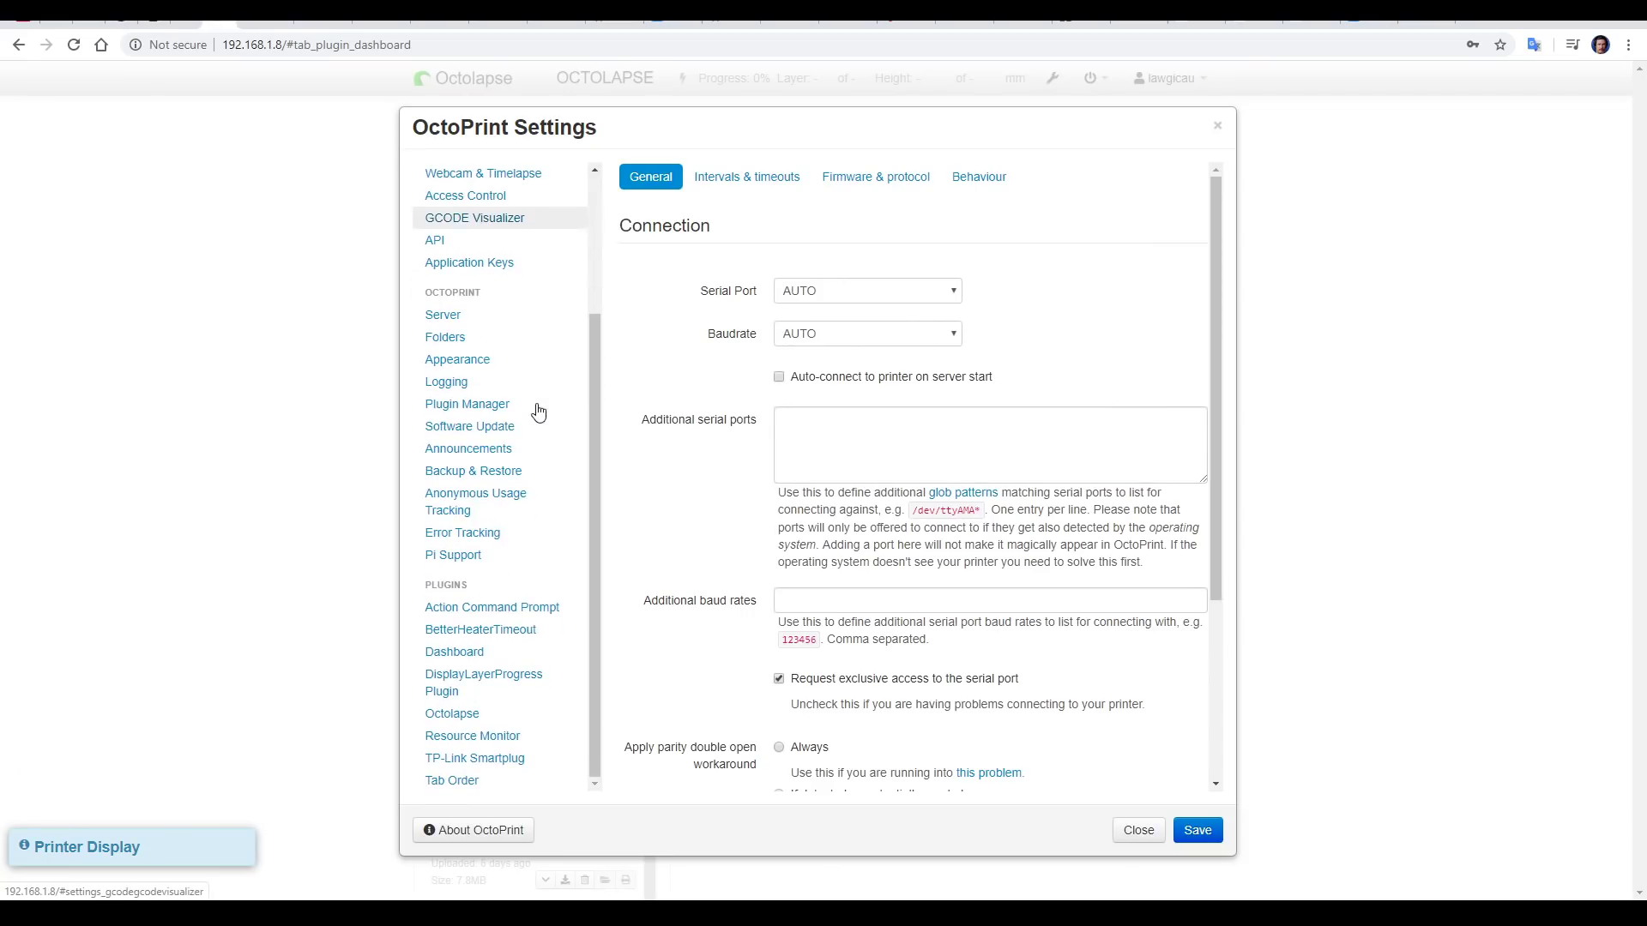
pyautogui.click(520, 632)
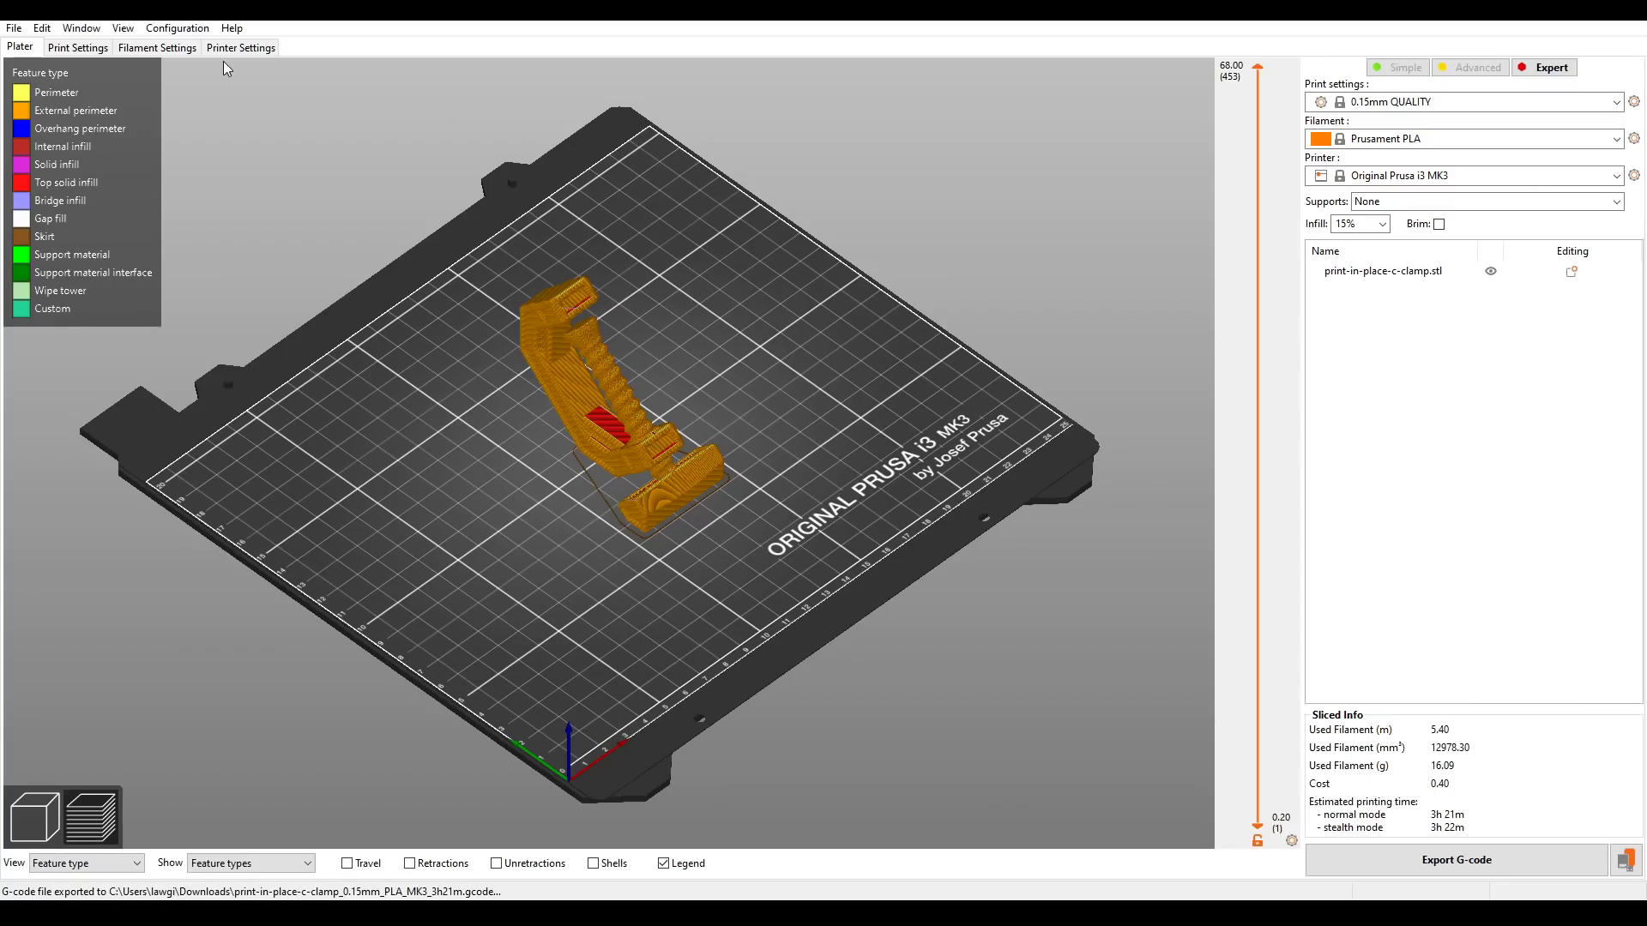
pyautogui.click(231, 28)
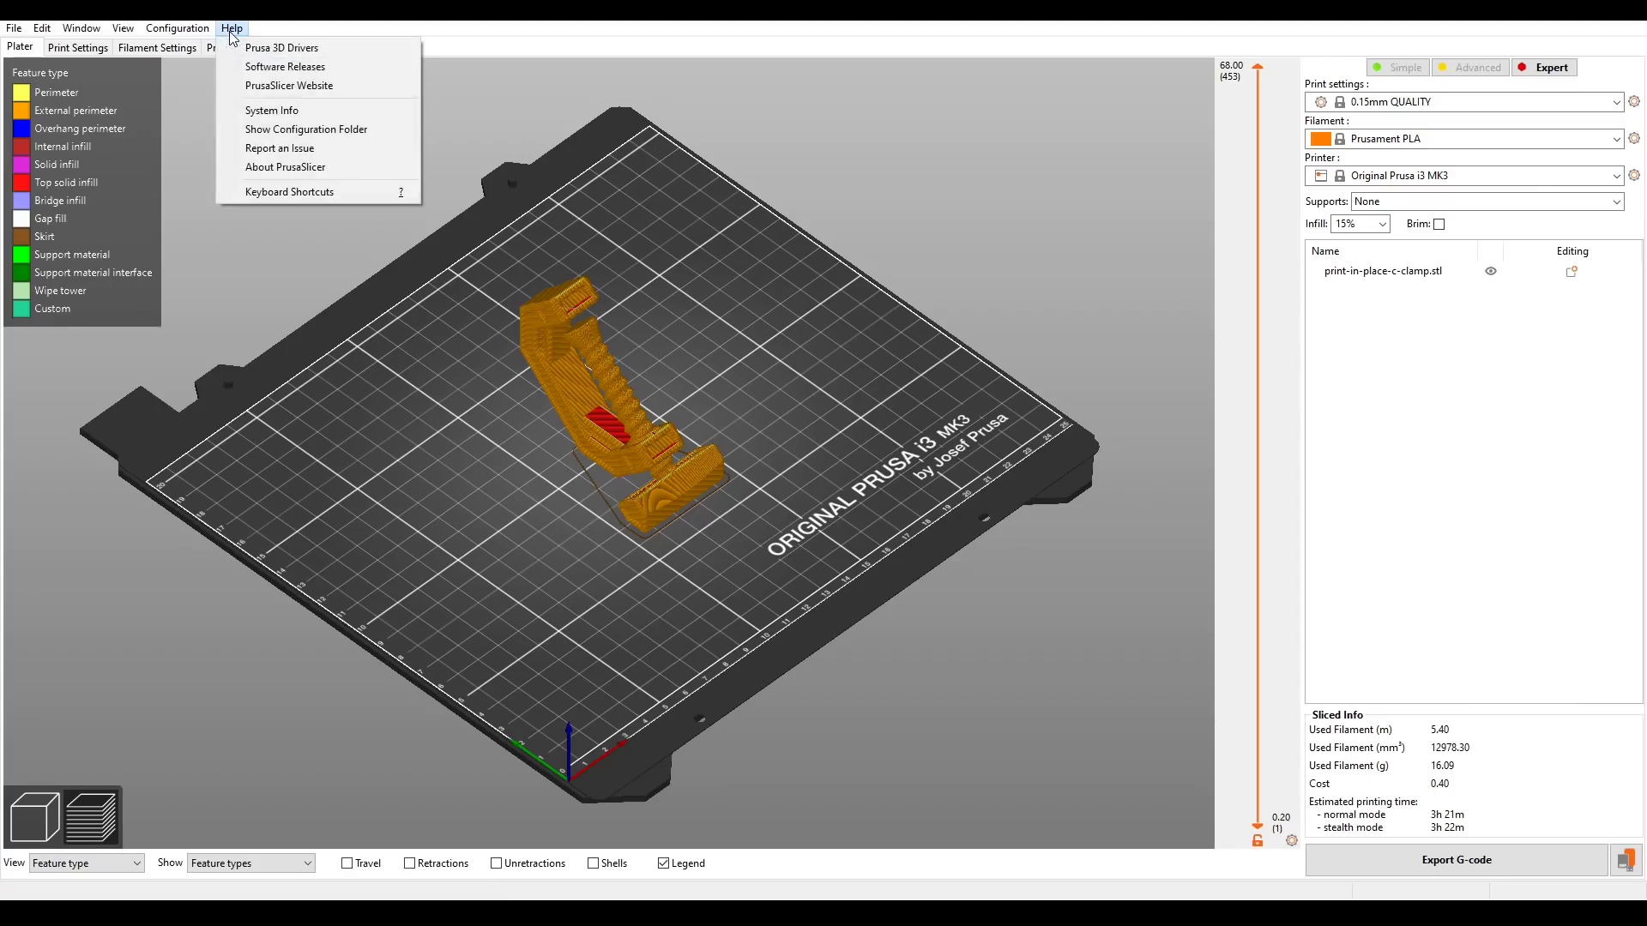
pyautogui.click(274, 130)
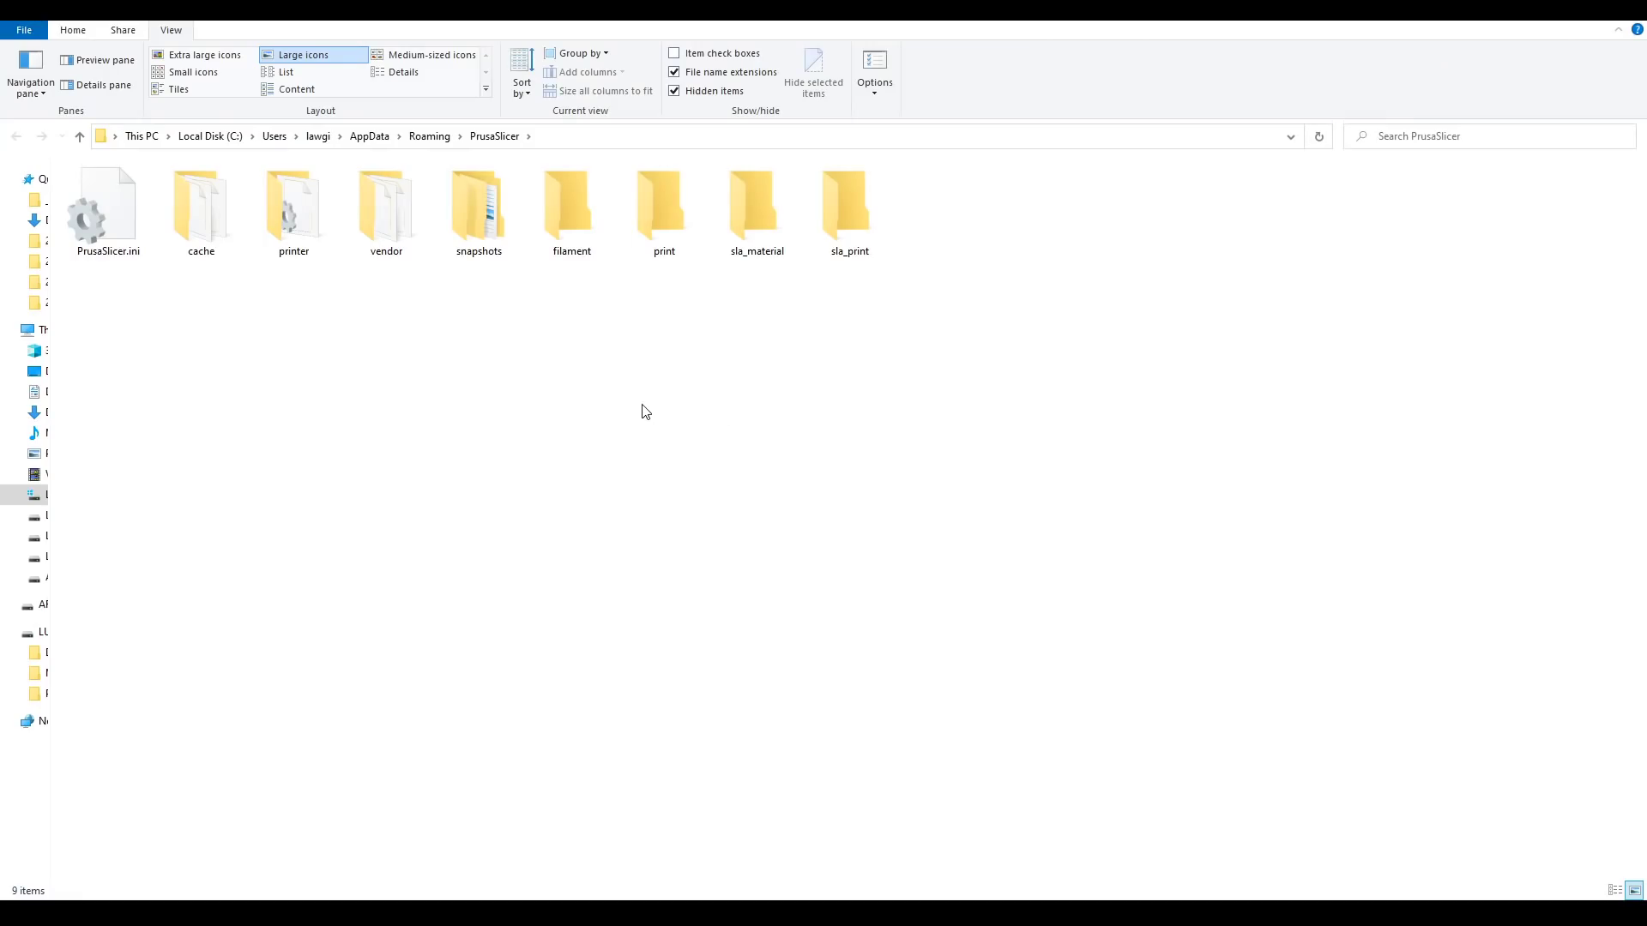
# - Open PrusaResearch.ini from PrusaSlicer's vendor folder in Notepad
pyautogui.doubleClick(297, 211)
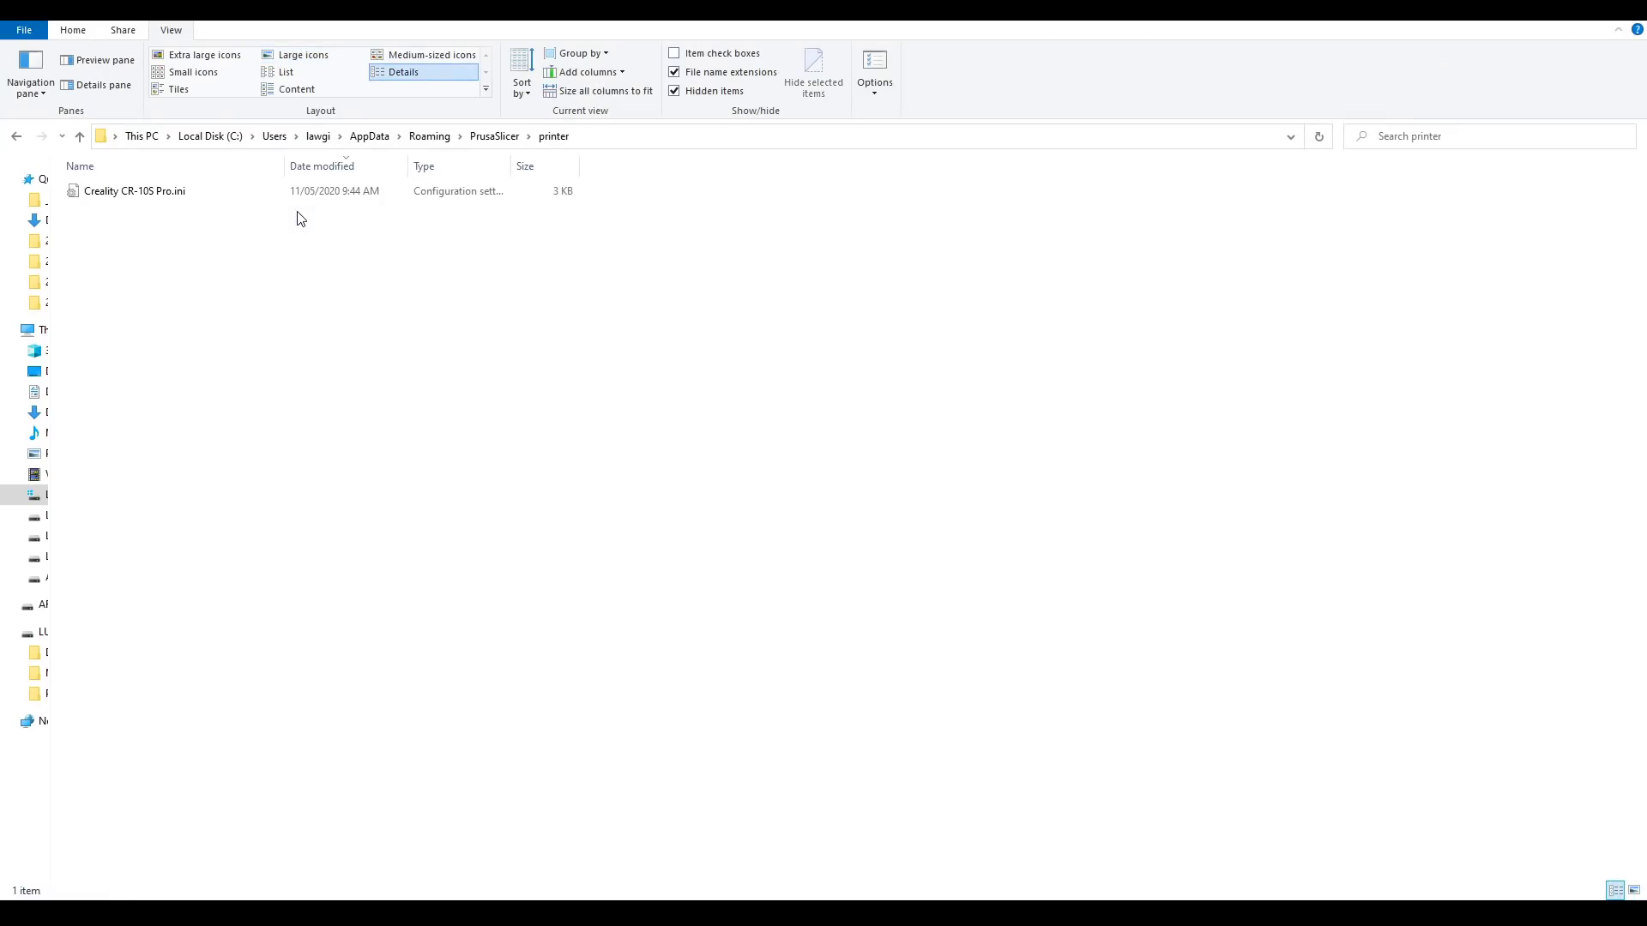
pyautogui.hotkey('alt', 'Left')
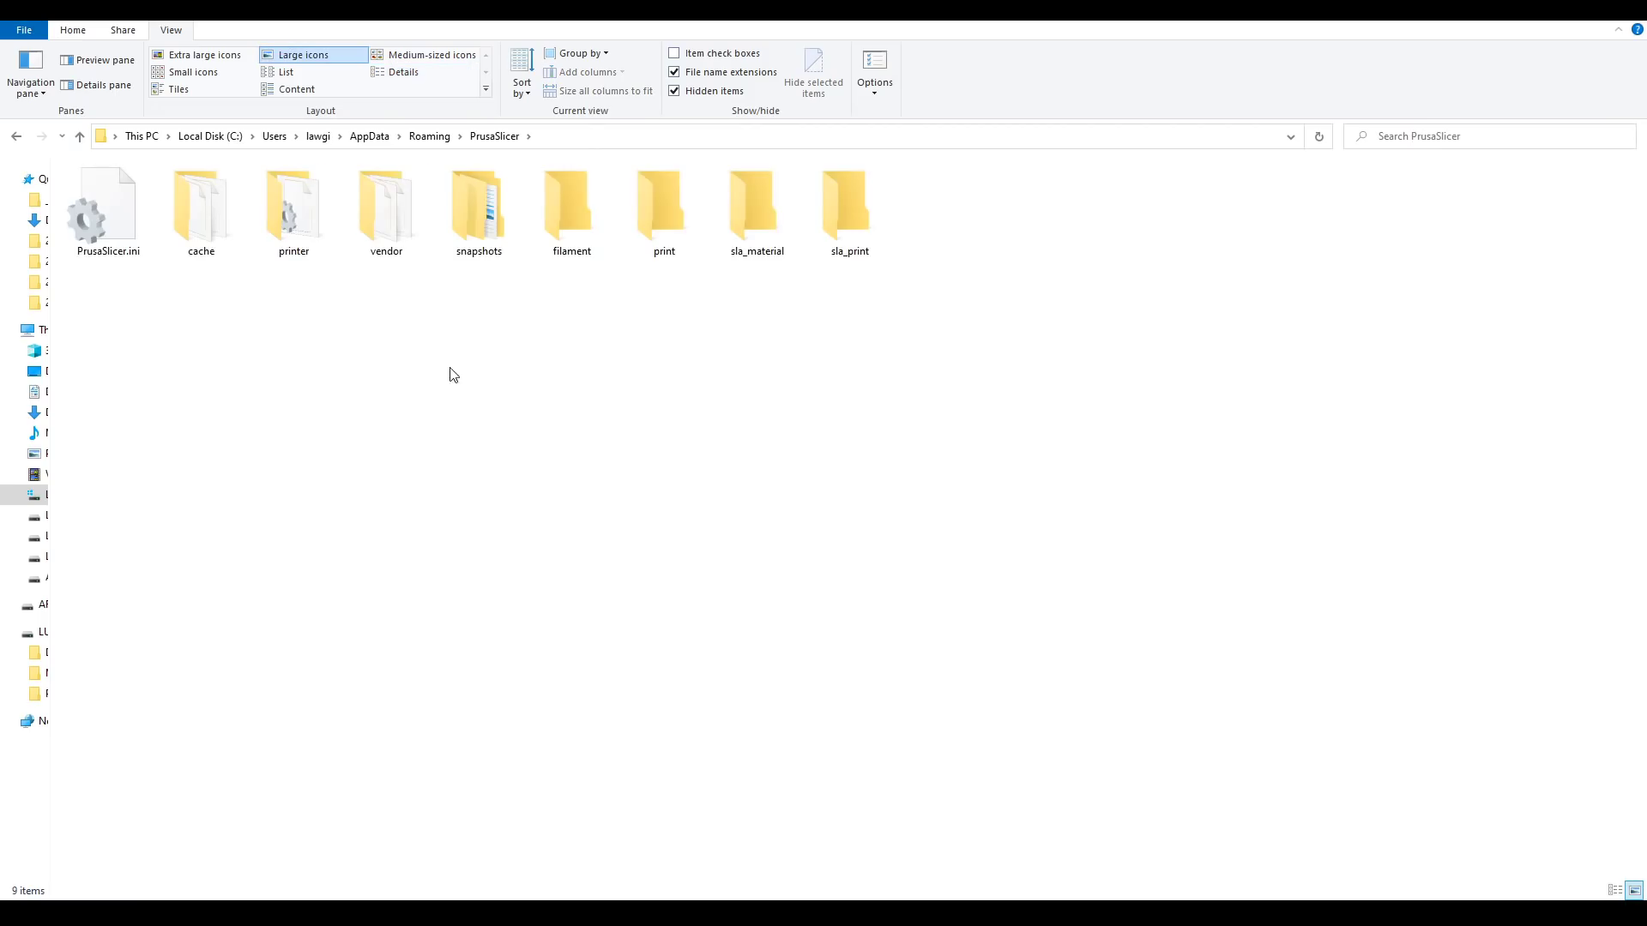
pyautogui.doubleClick(390, 219)
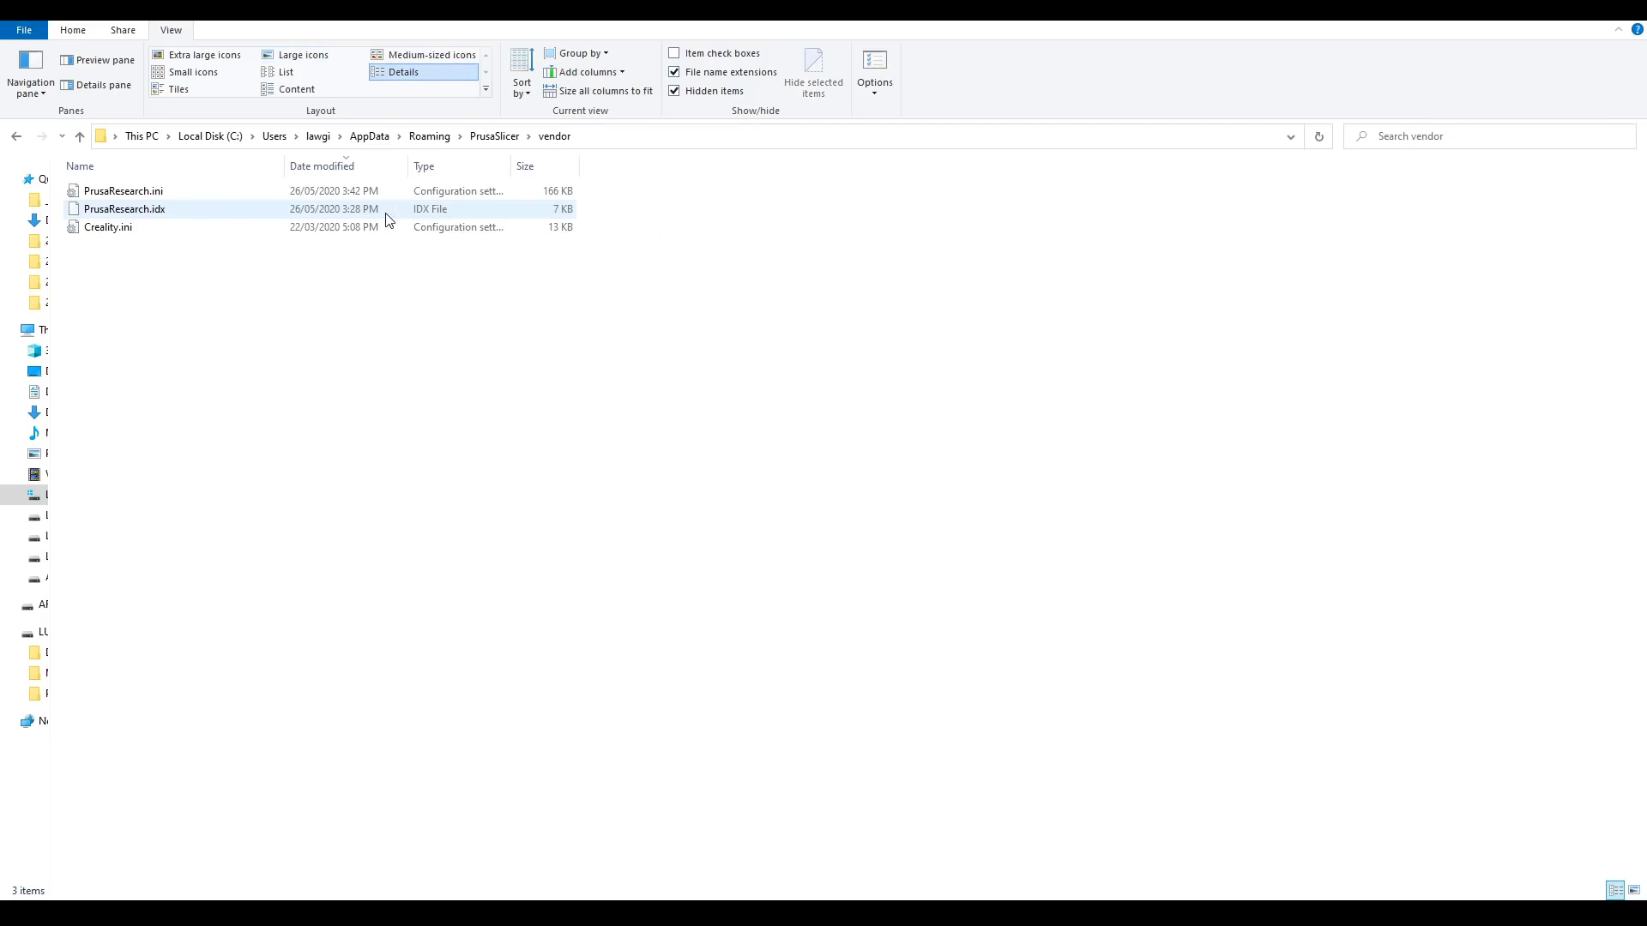
pyautogui.doubleClick(169, 198)
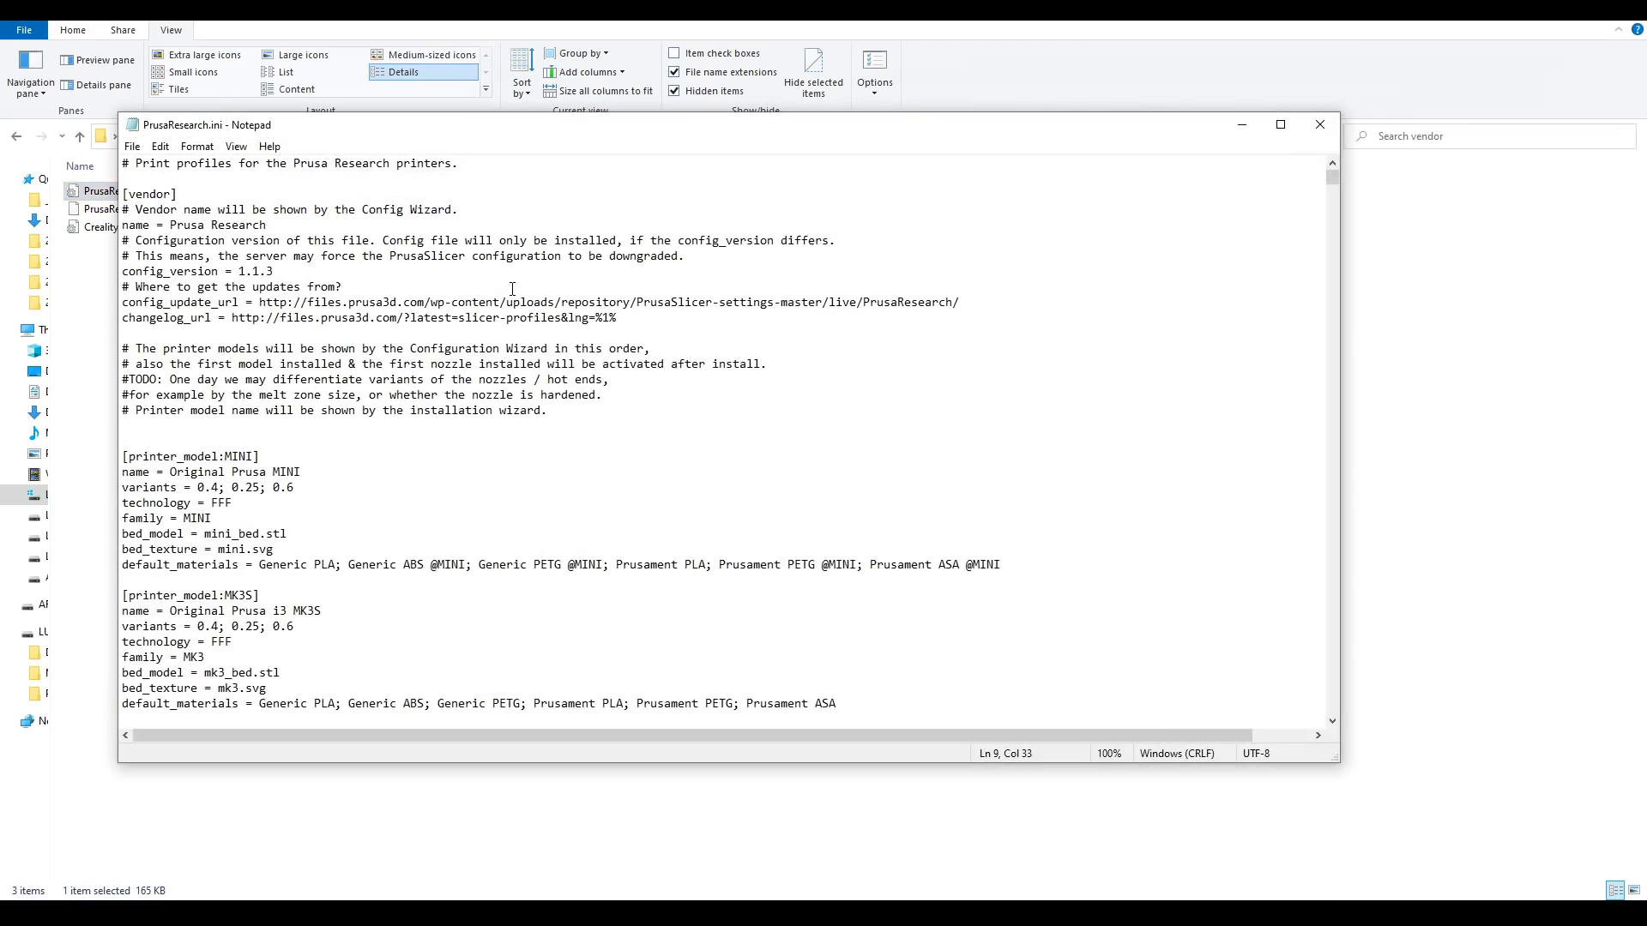
# - Move 'thumbnails = 16x16,220x124' below the MK3 default_print_profile line and save the file
pyautogui.hotkey('ctrl', 'f')
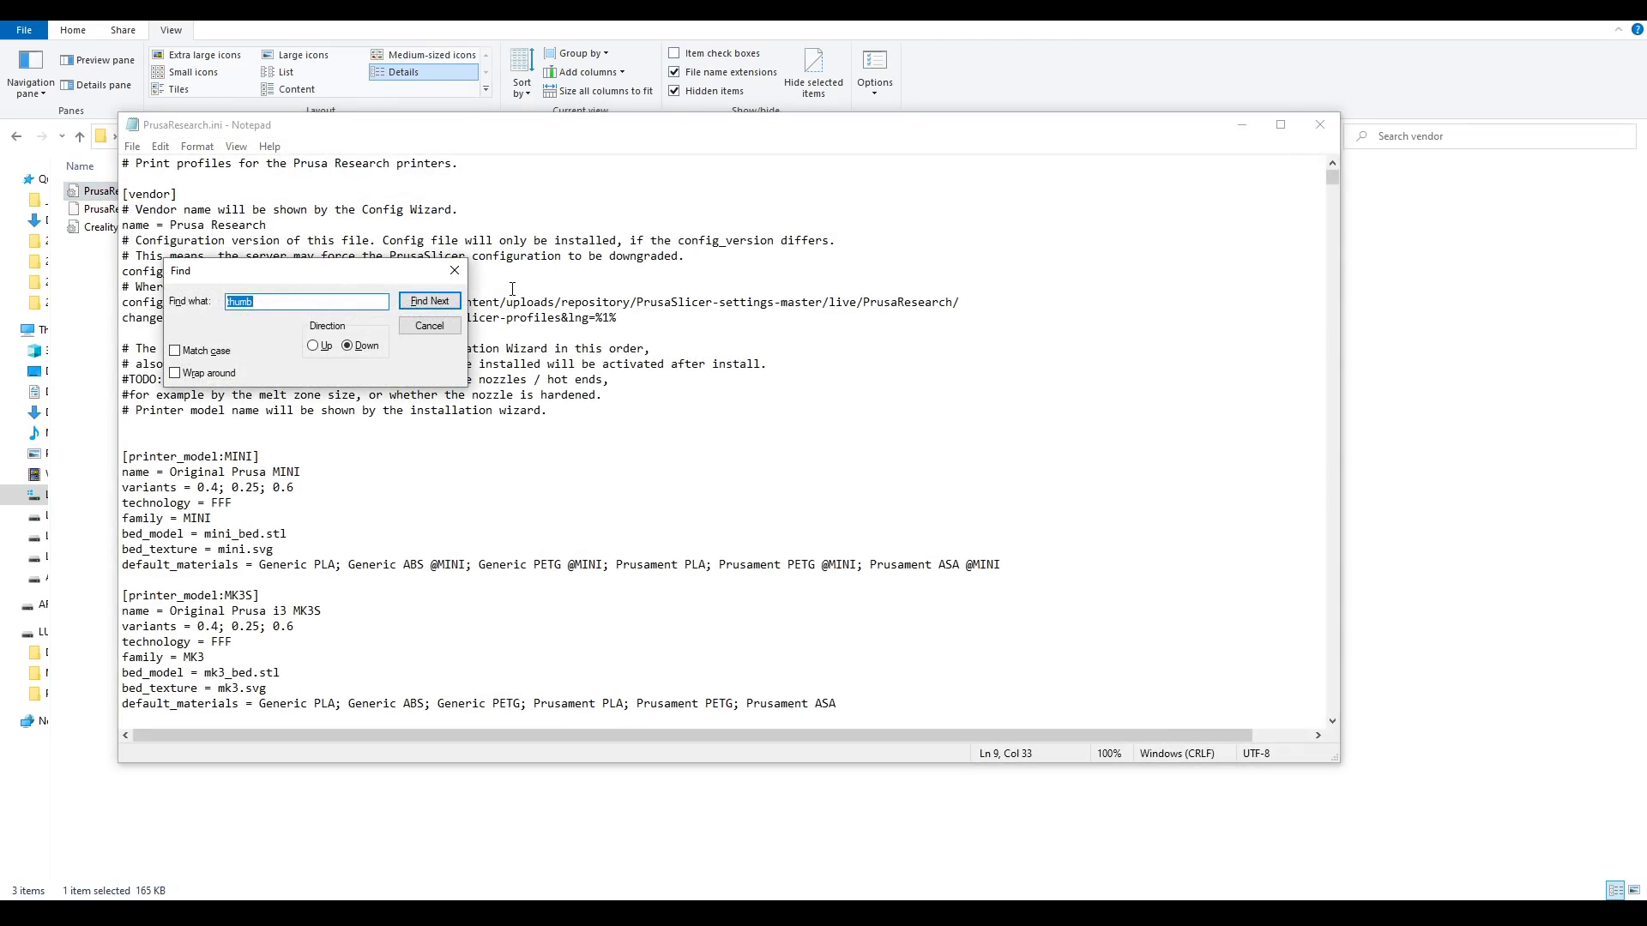
pyautogui.press('Return')
pyautogui.press('Escape')
pyautogui.hotkey('ctrl', 'c')
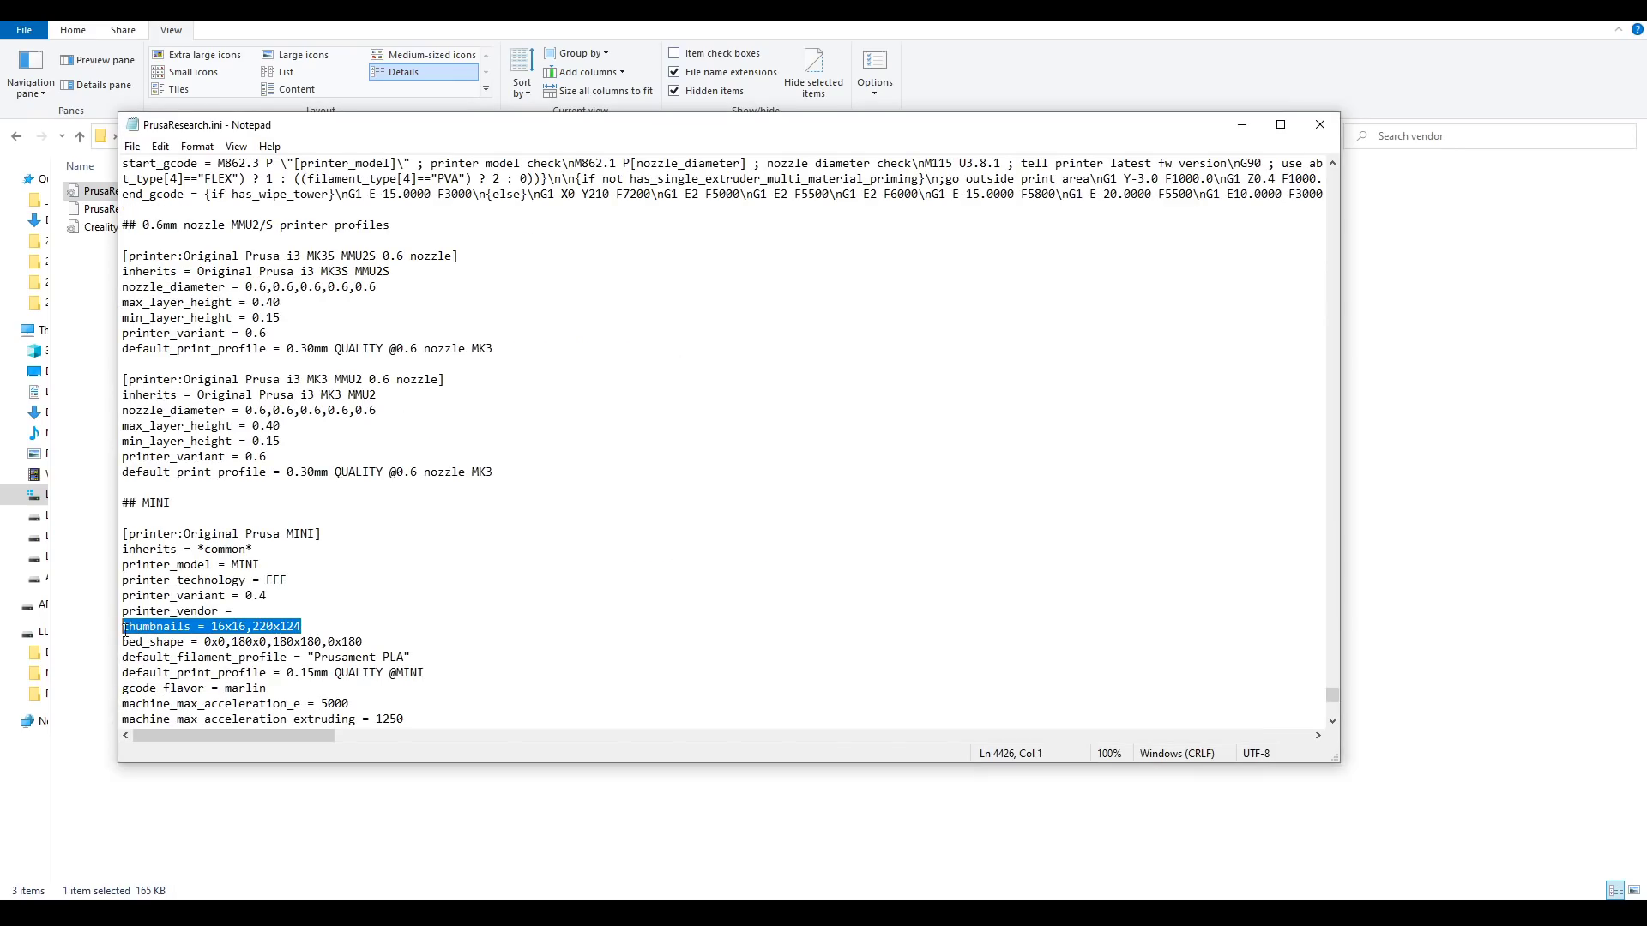
pyautogui.press('Delete')
pyautogui.scroll(20, 475, 612)
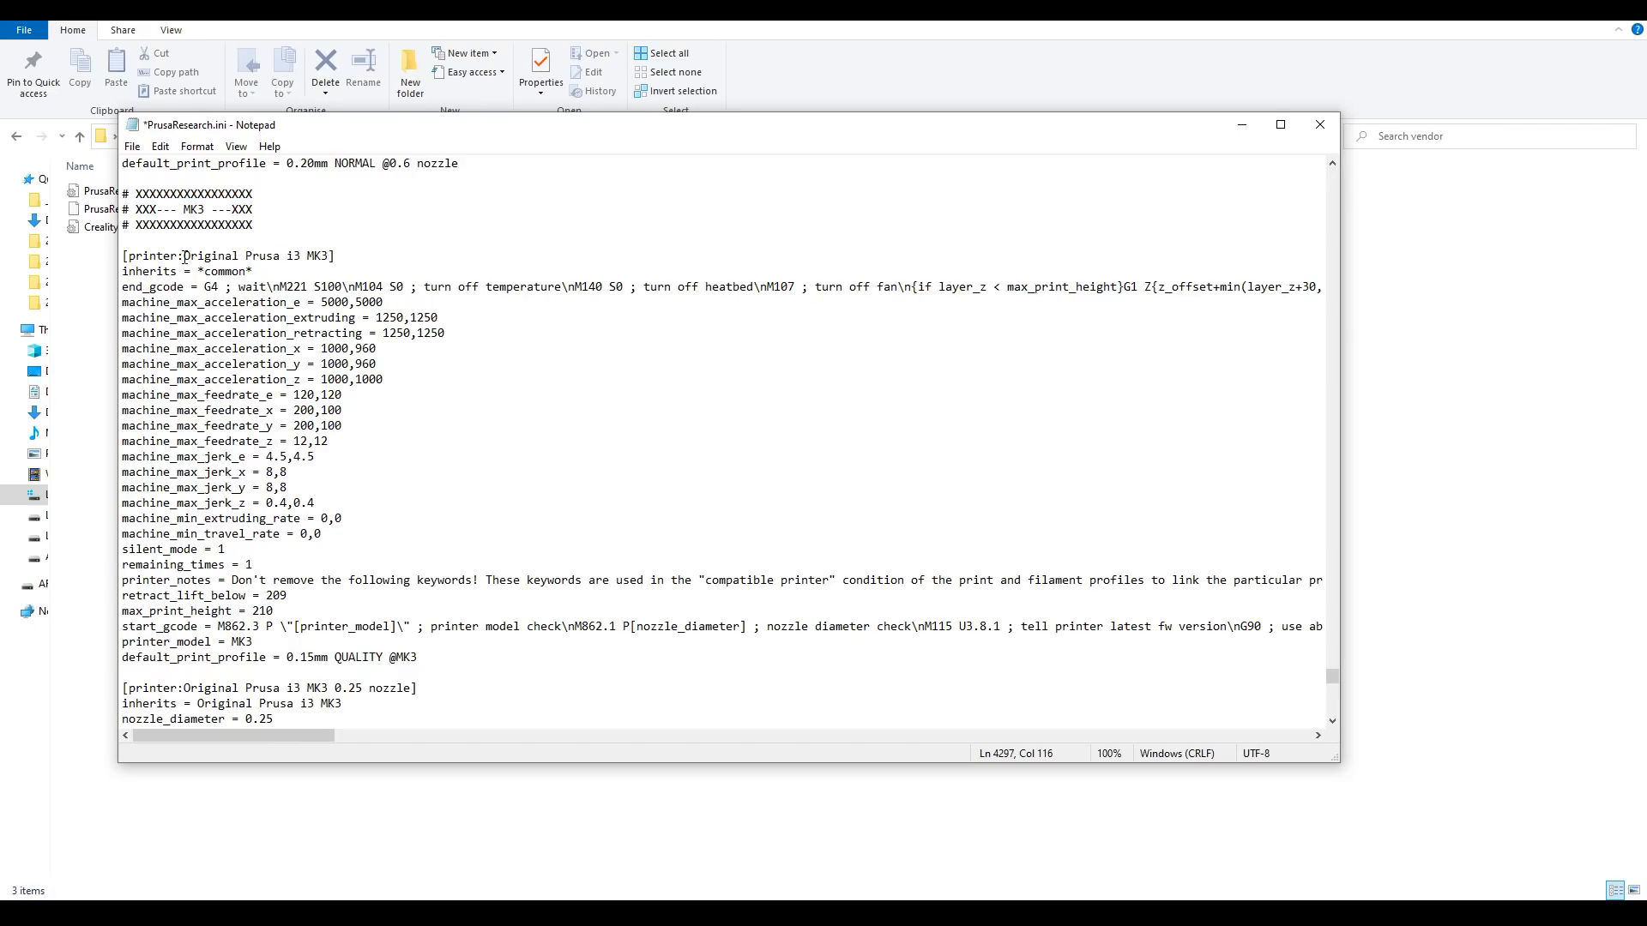
pyautogui.click(649, 652)
pyautogui.press('Return')
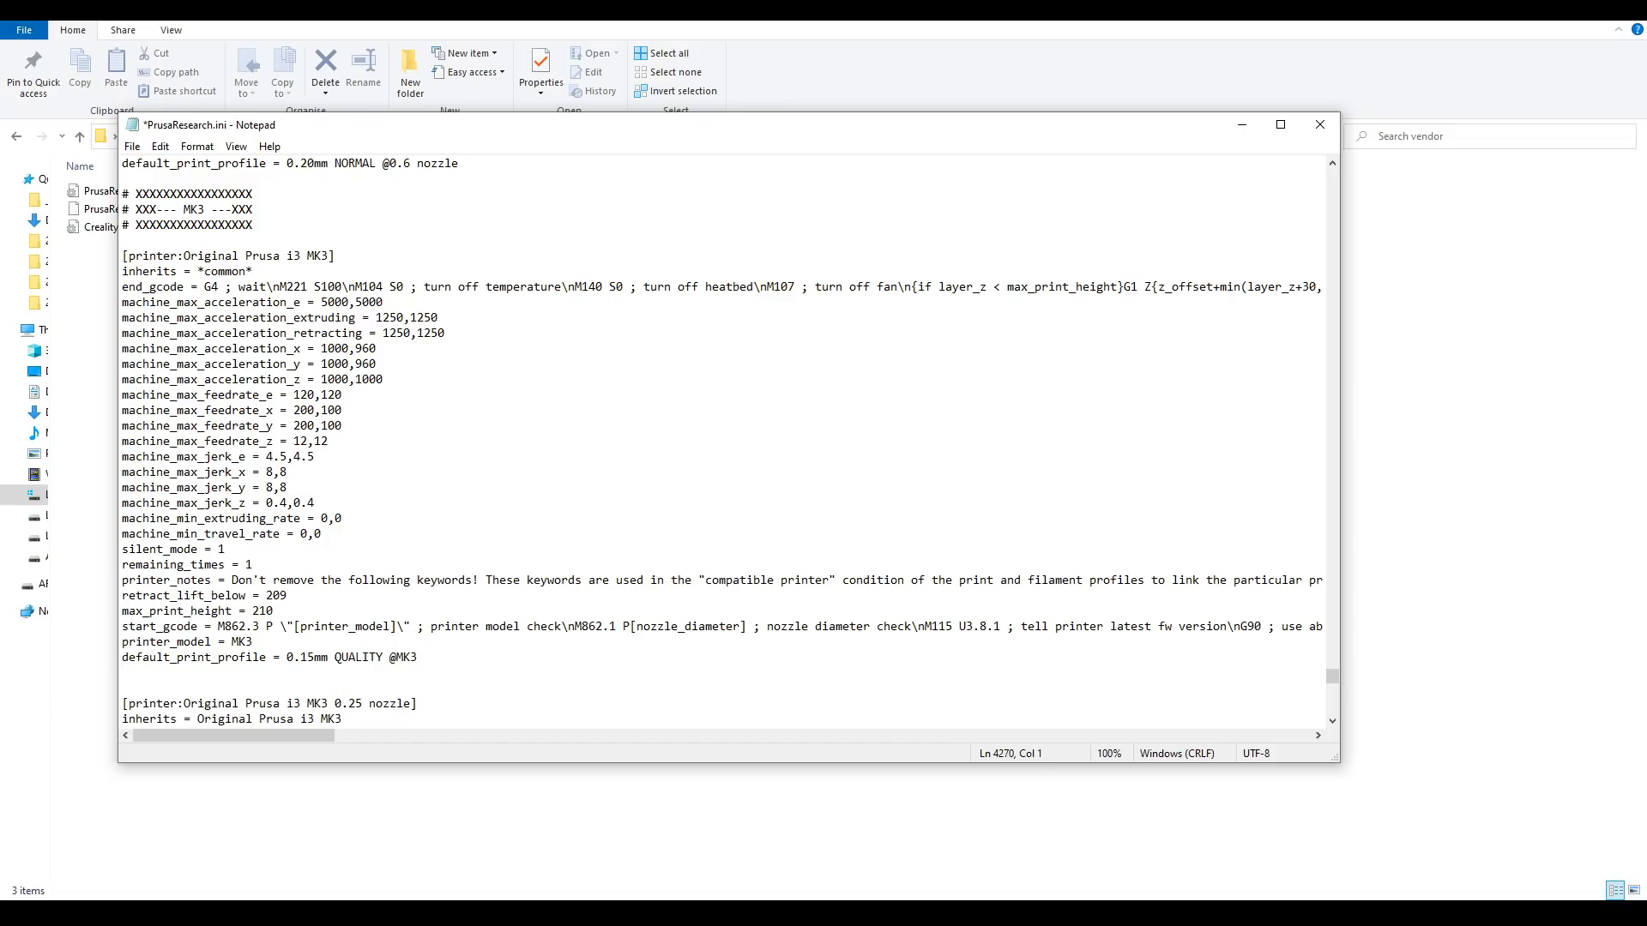
pyautogui.hotkey('ctrl', 'v')
pyautogui.hotkey('ctrl', 's')
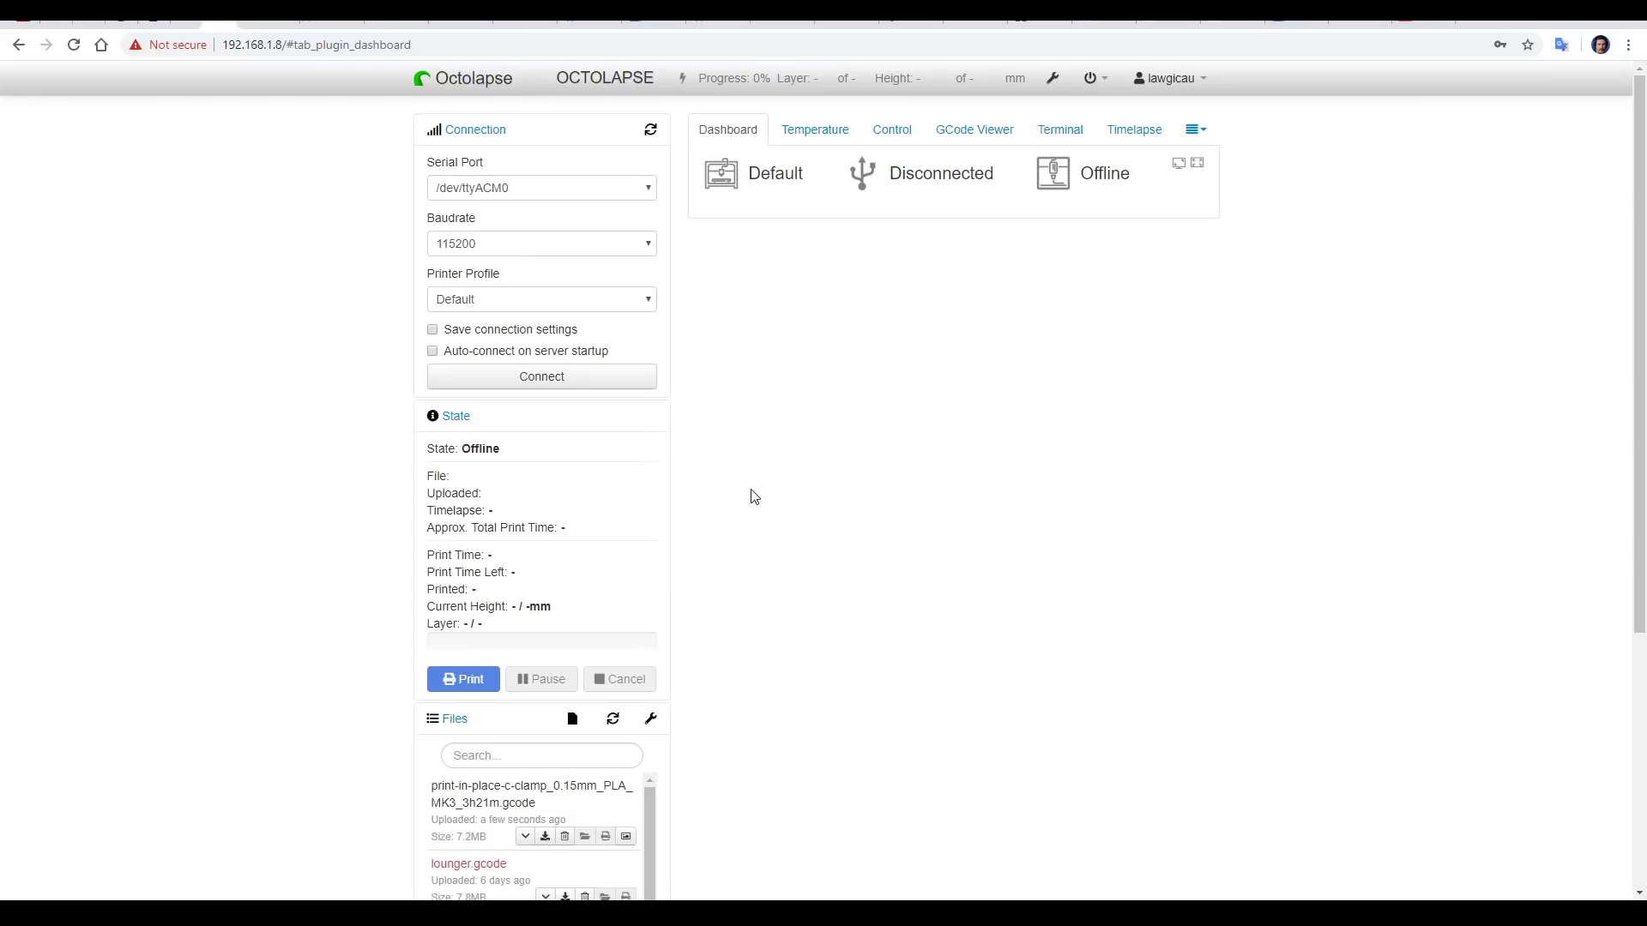
# - Preview the embedded thumbnail of the c-clamp gcode in the Files list
pyautogui.scroll(-4, 749, 493)
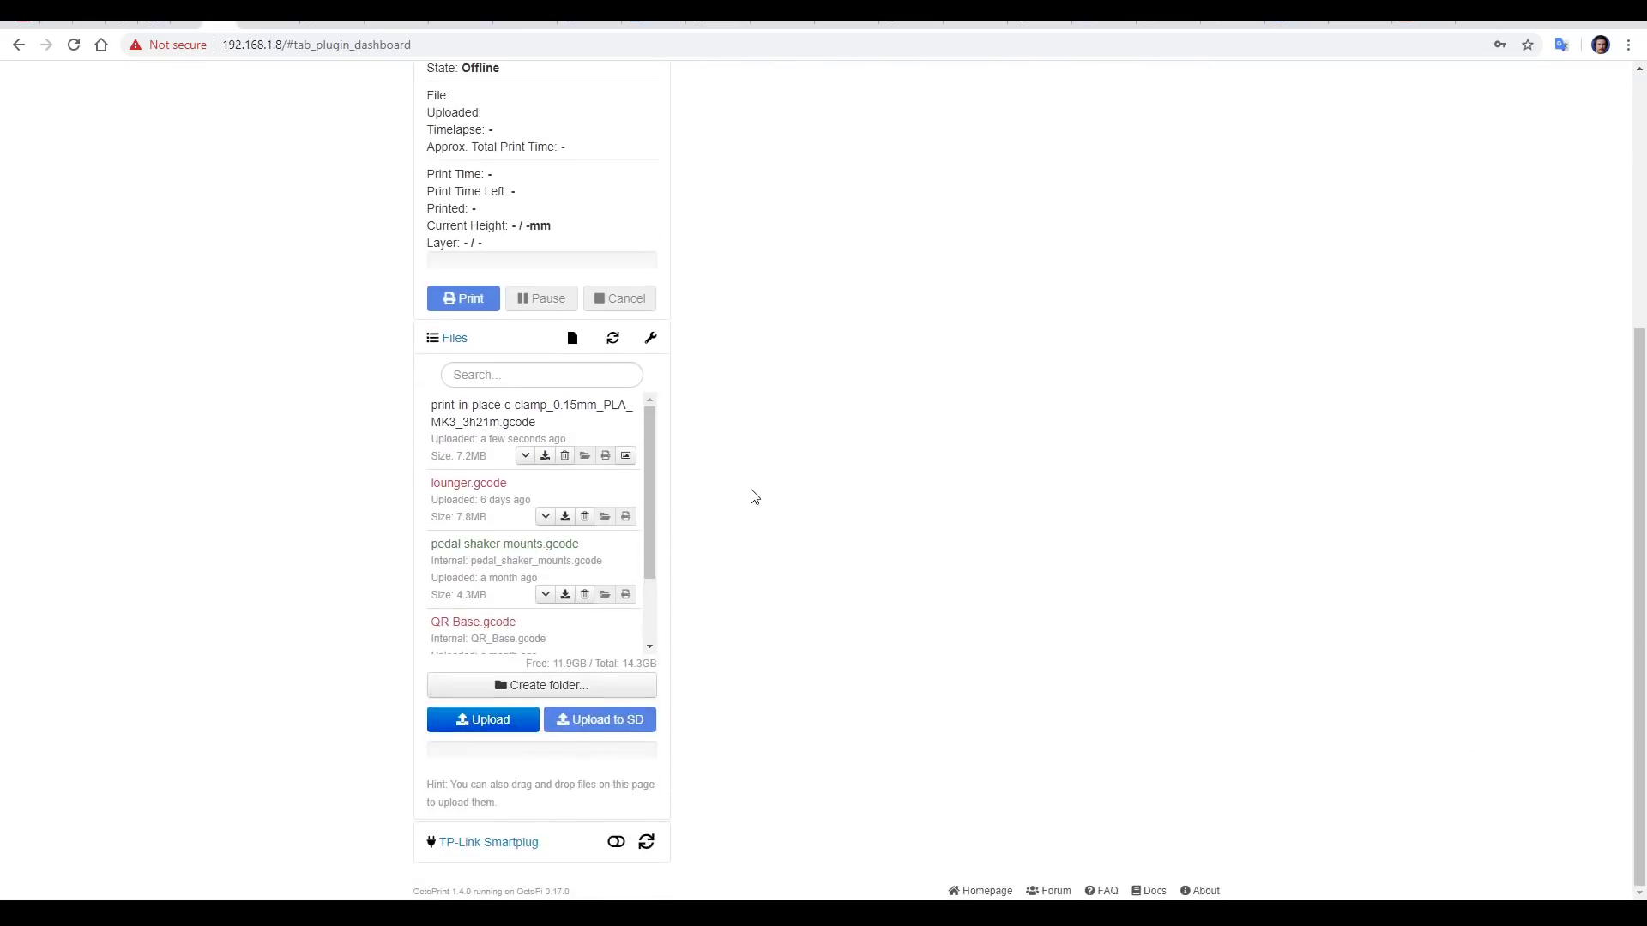
pyautogui.click(626, 455)
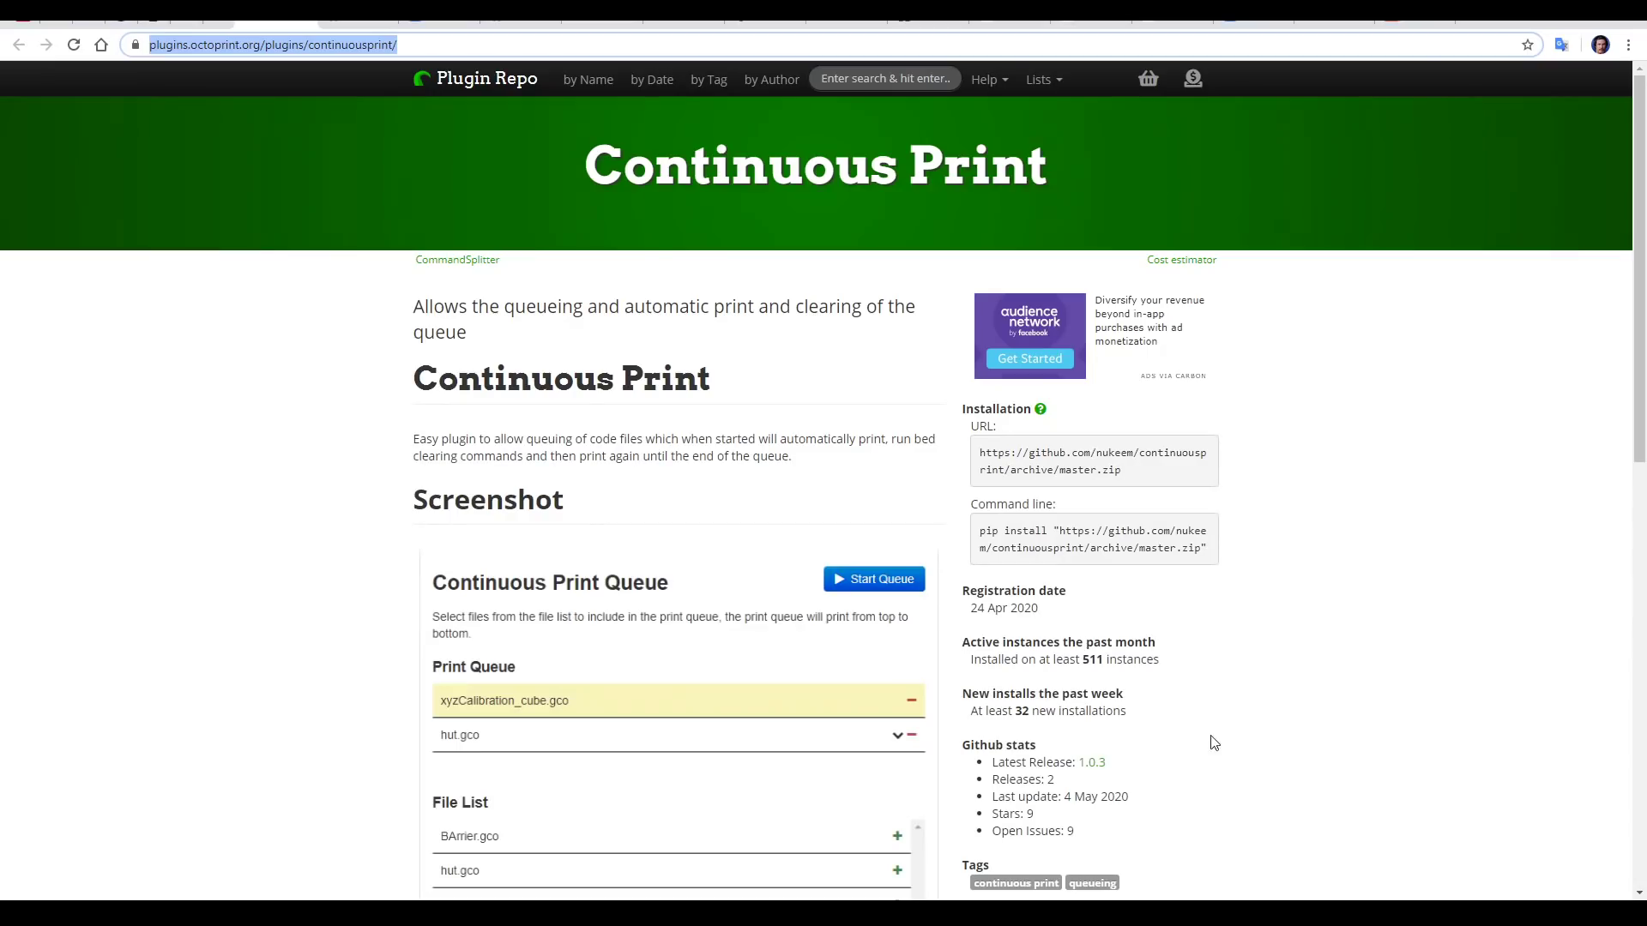
# - Scroll the Continuous Print plugin page, then return to OctoPrint's open Settings
pyautogui.scroll(-4, 764, 331)
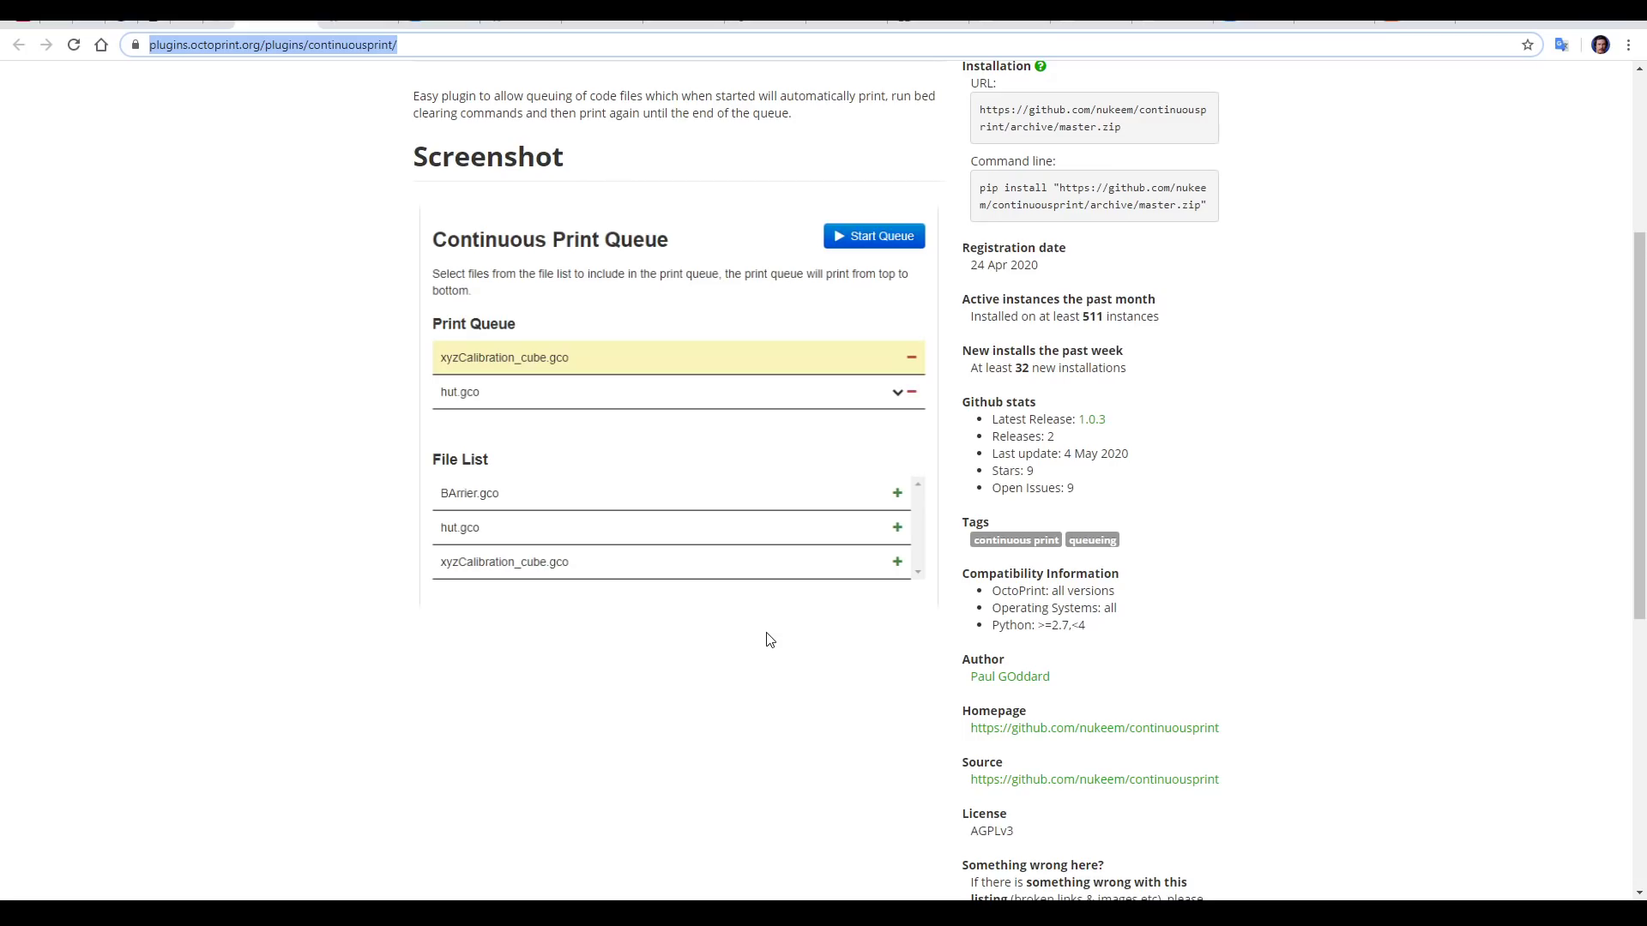
pyautogui.hotkey('ctrl', 'Tab')
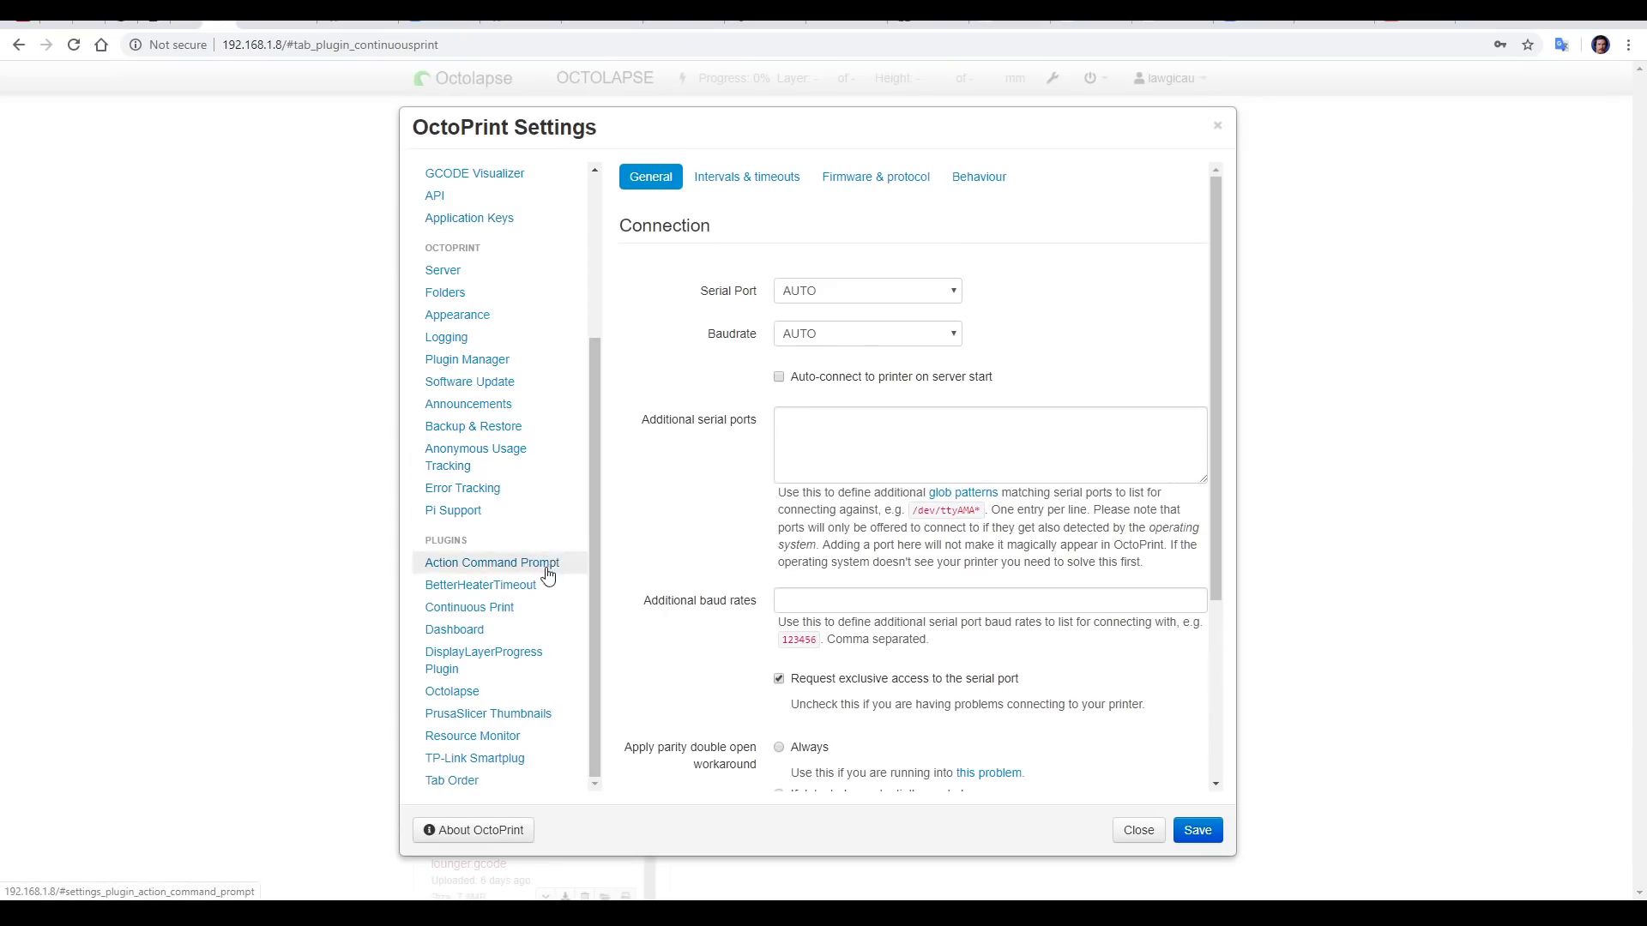
# - Open the Continuous Print settings and scroll through its bed cleaning script
pyautogui.click(502, 611)
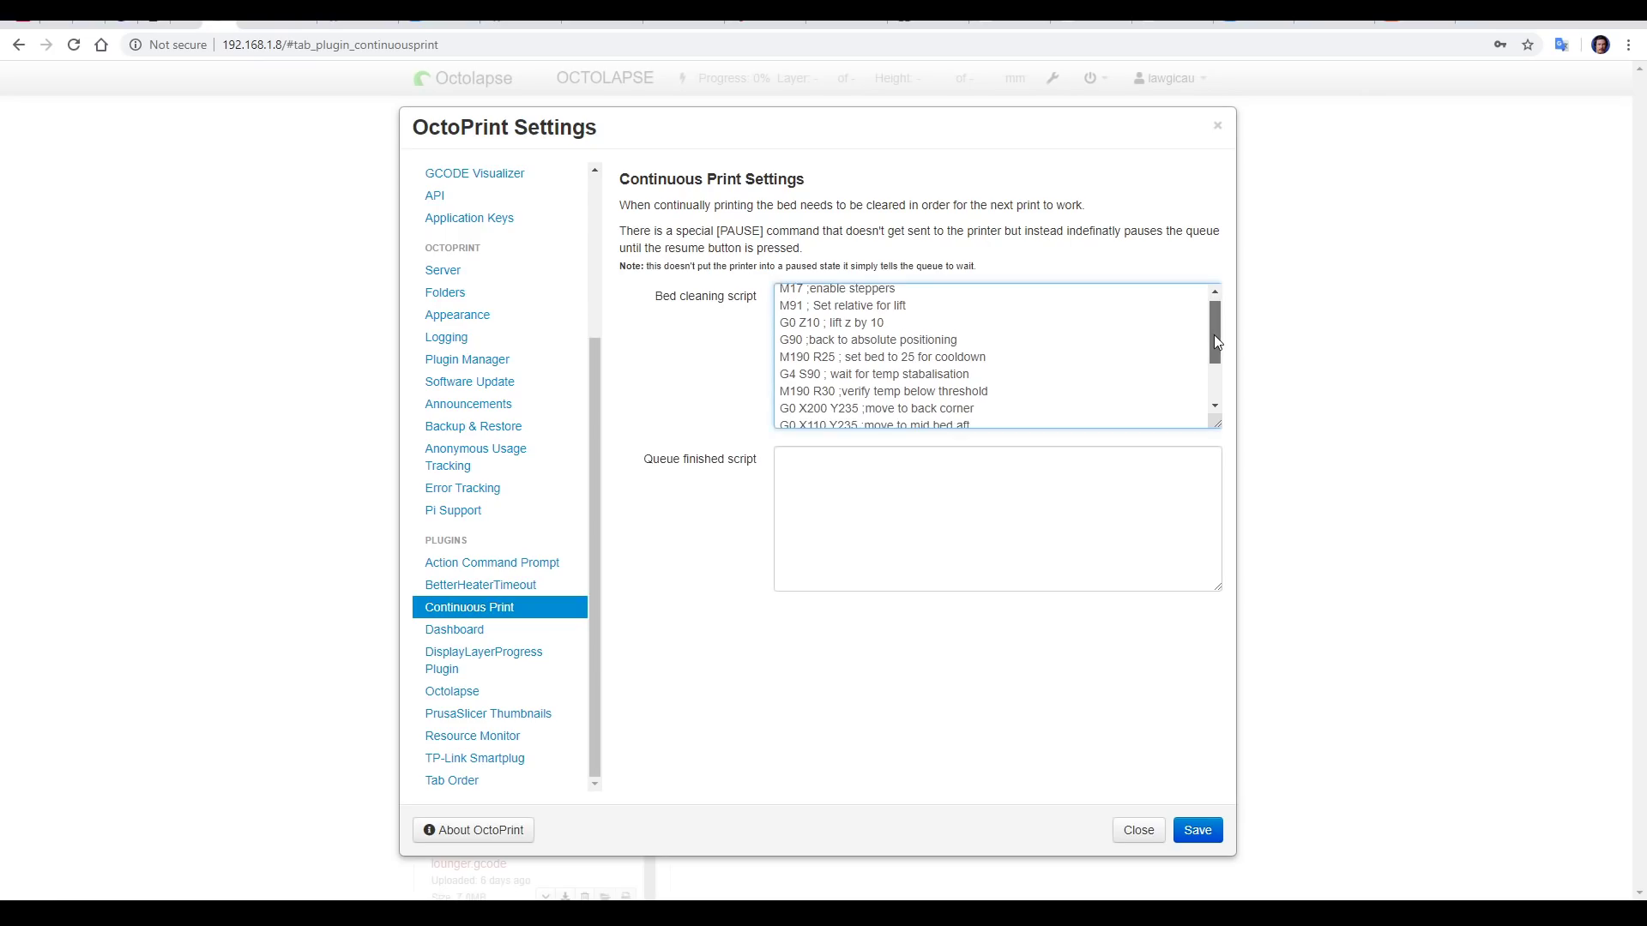
pyautogui.moveTo(1213, 334); pyautogui.dragTo(1213, 381)
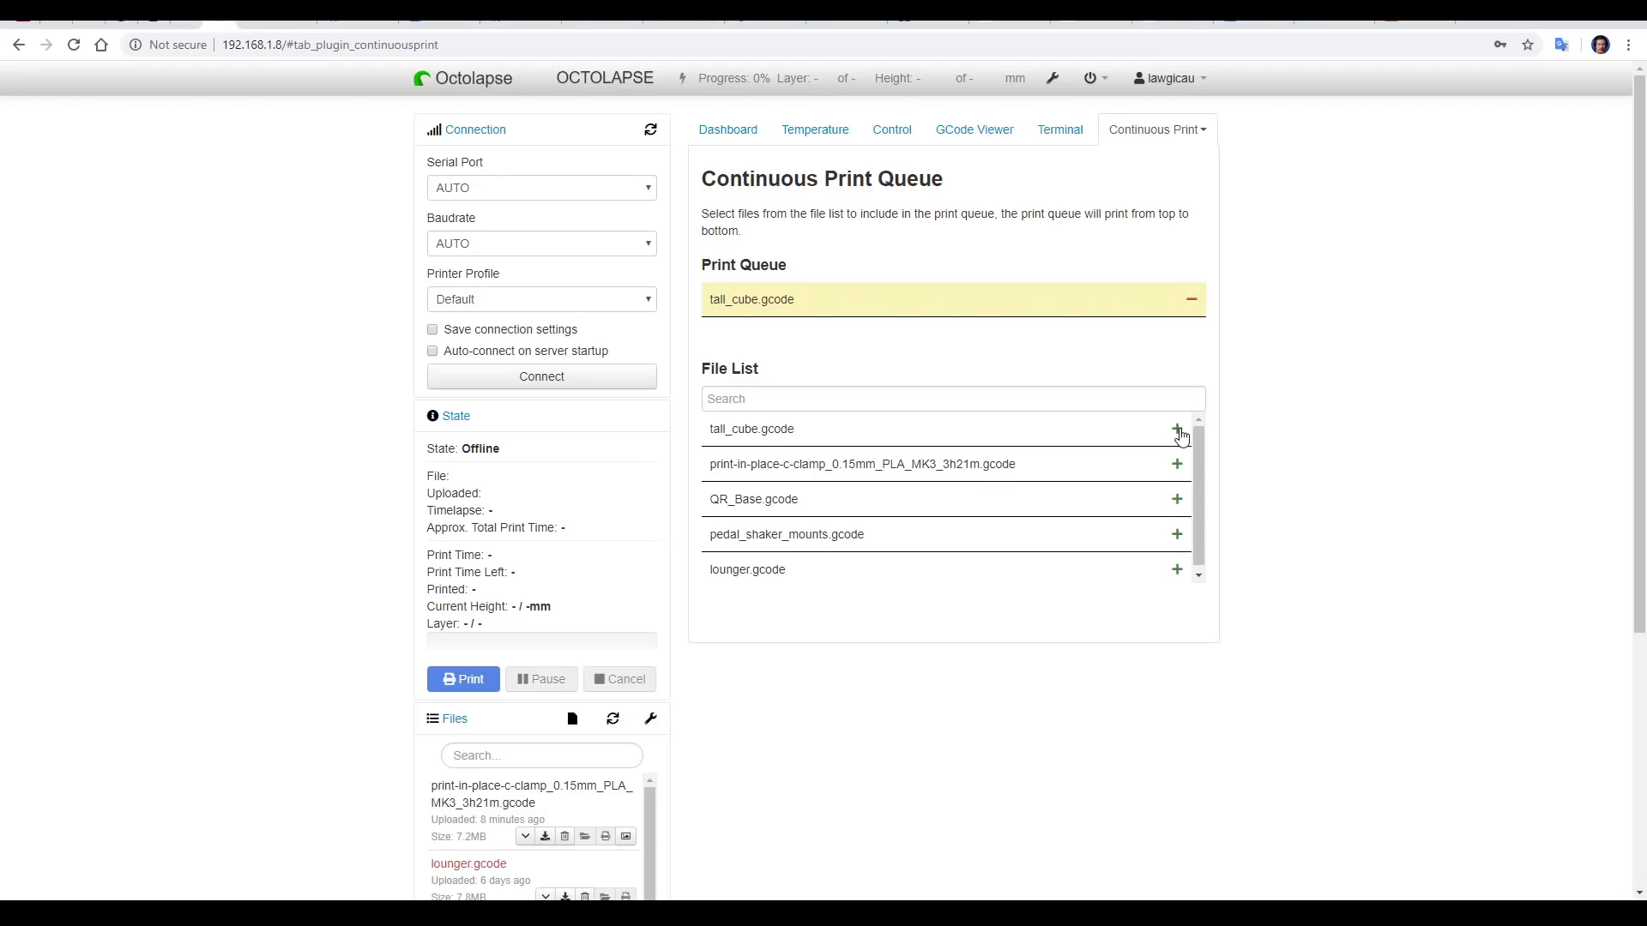
# - Add tall_cube.gcode twice and QR_Base.gcode to the Continuous Print queue, then raise QR_Base.gcode to third place
pyautogui.click(1178, 431)
pyautogui.click(1178, 466)
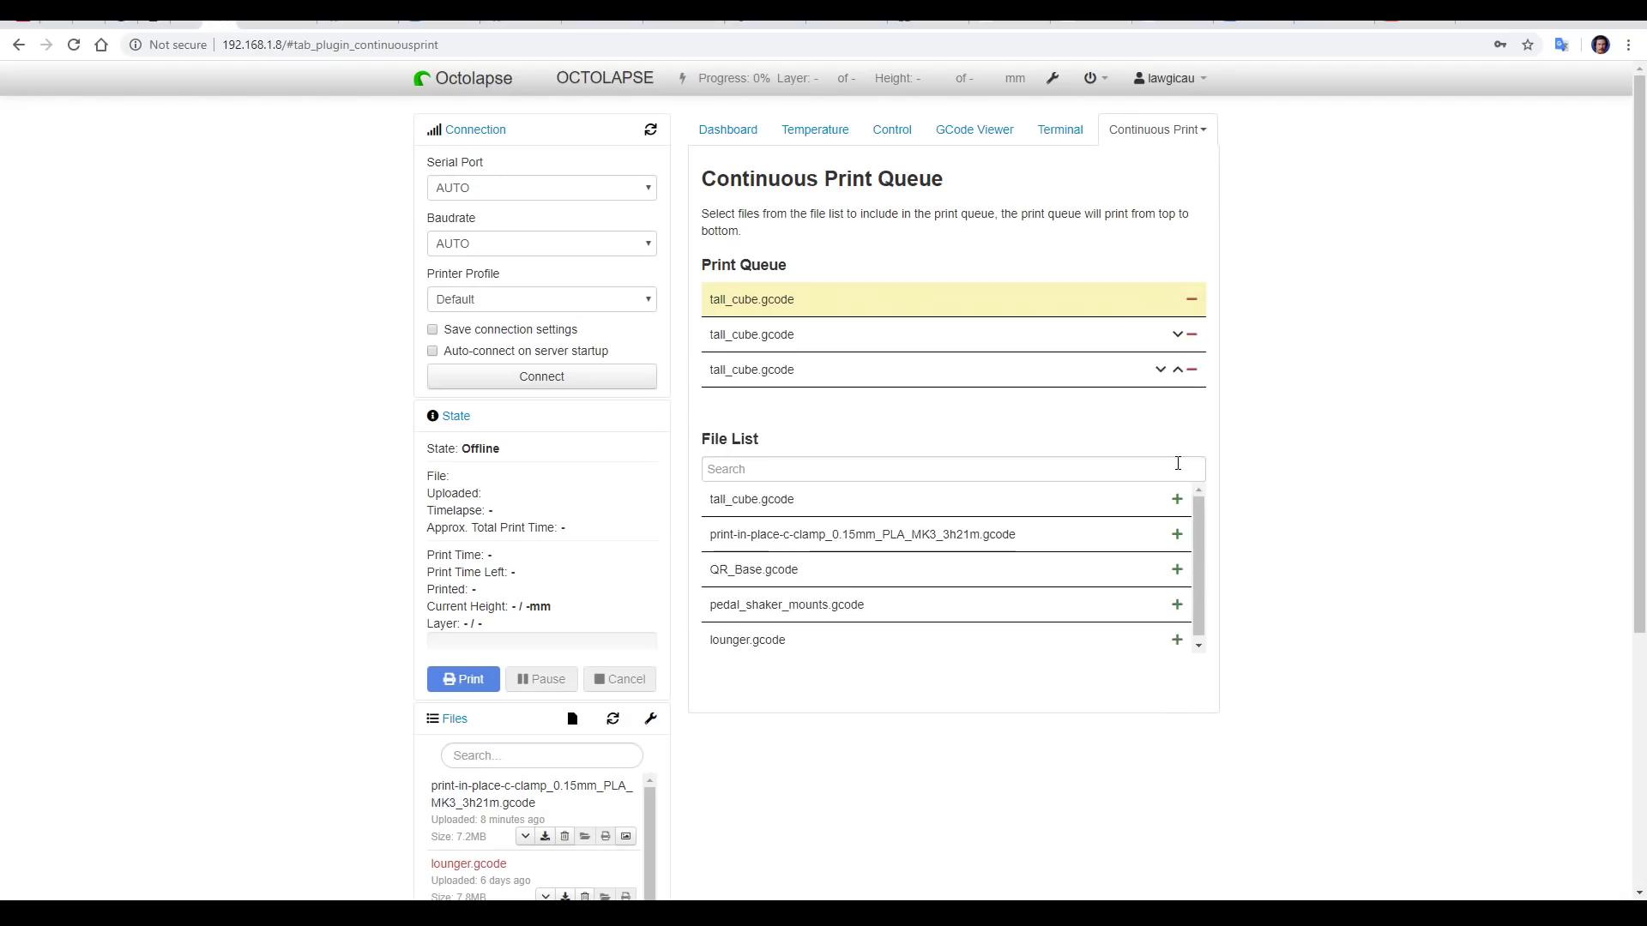
pyautogui.click(1177, 570)
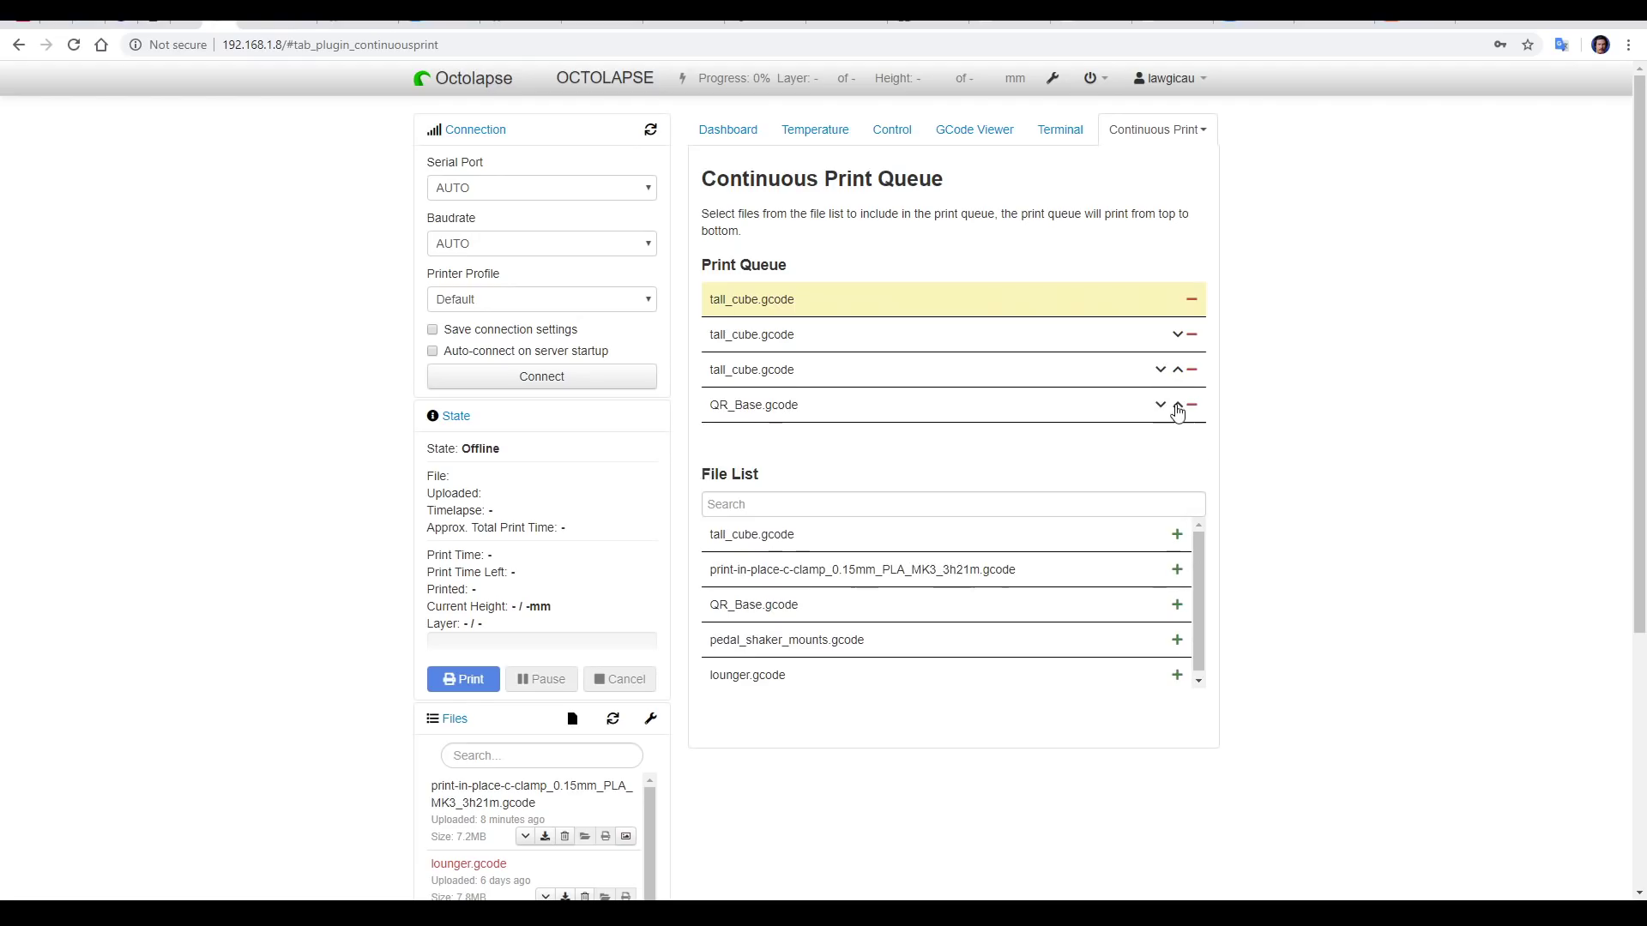
pyautogui.click(1177, 405)
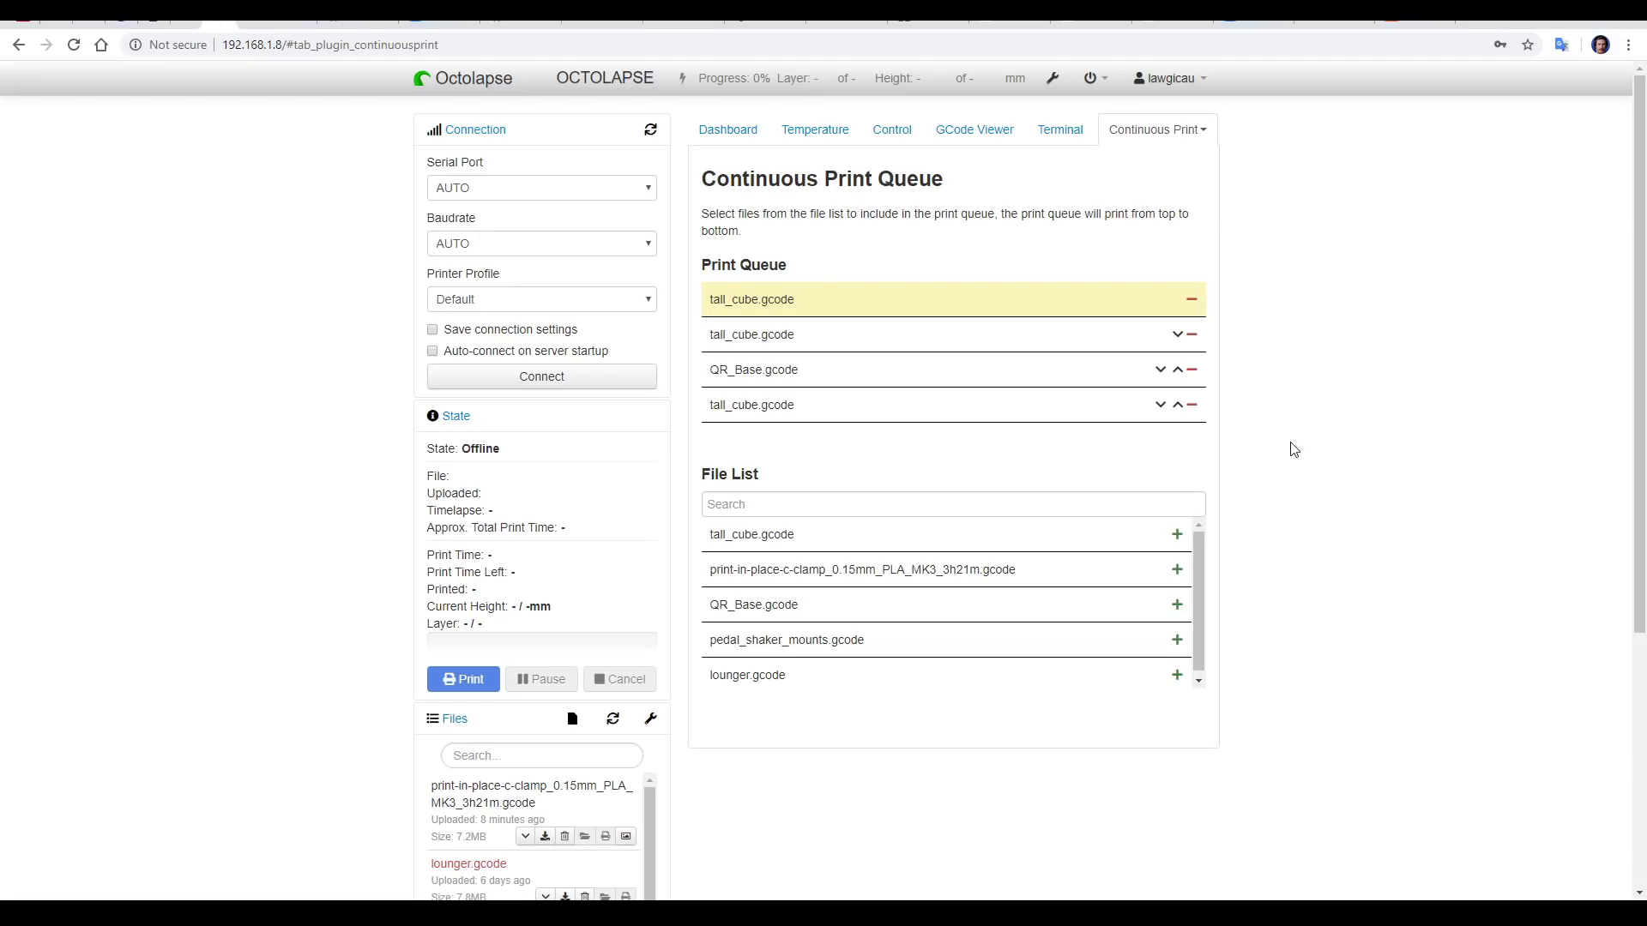